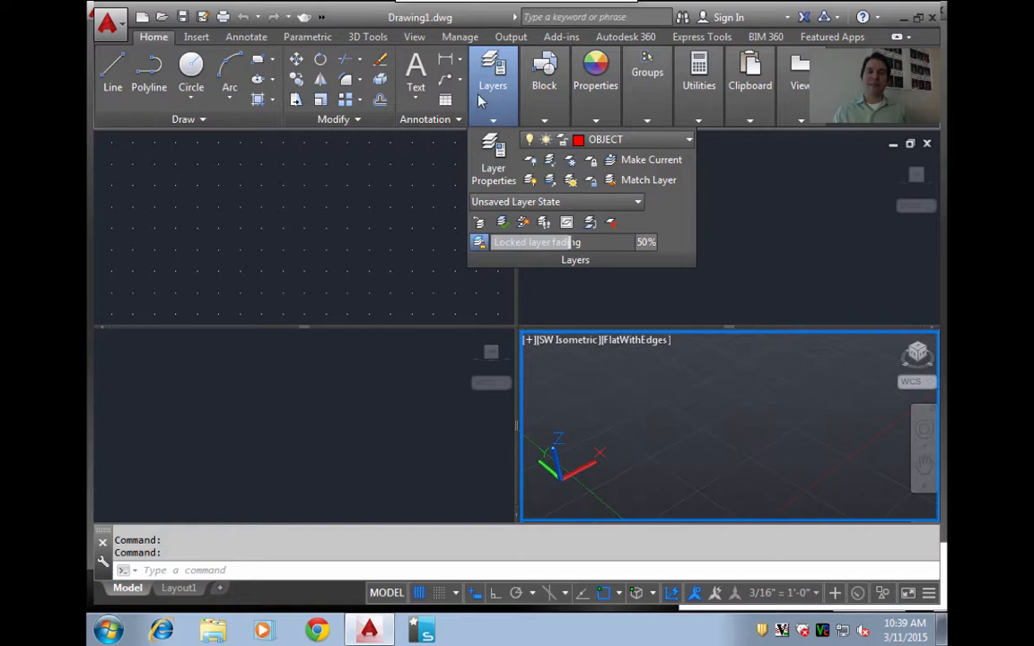
Change the model space to a single SW Isometric viewport and make BORDER the current layer.
{"action": "left_click", "coordinate": [413, 38]}
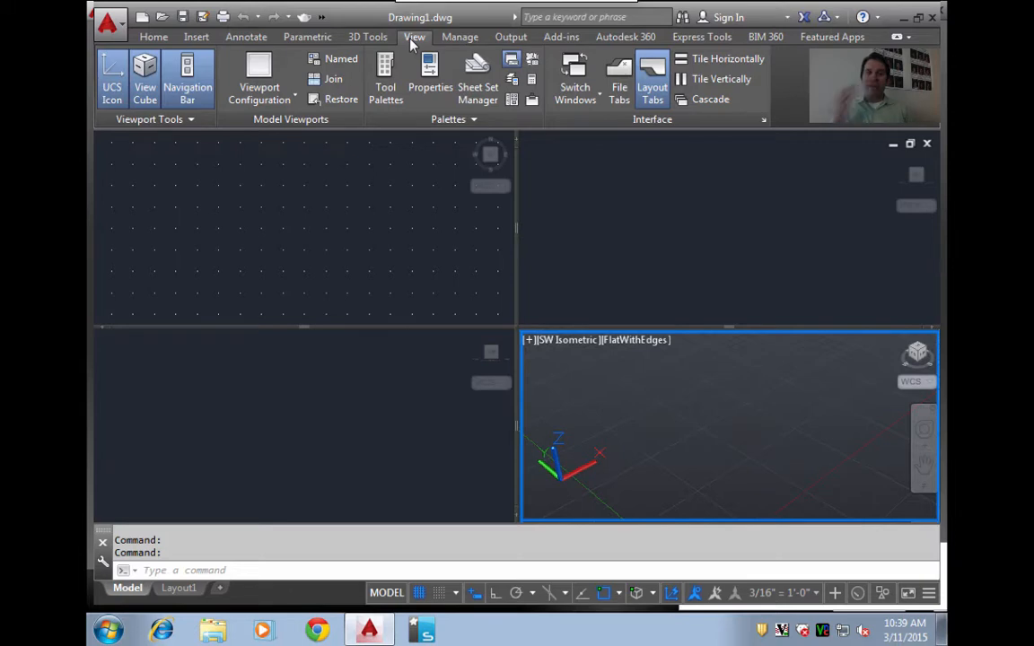
{"action": "left_click", "coordinate": [260, 68]}
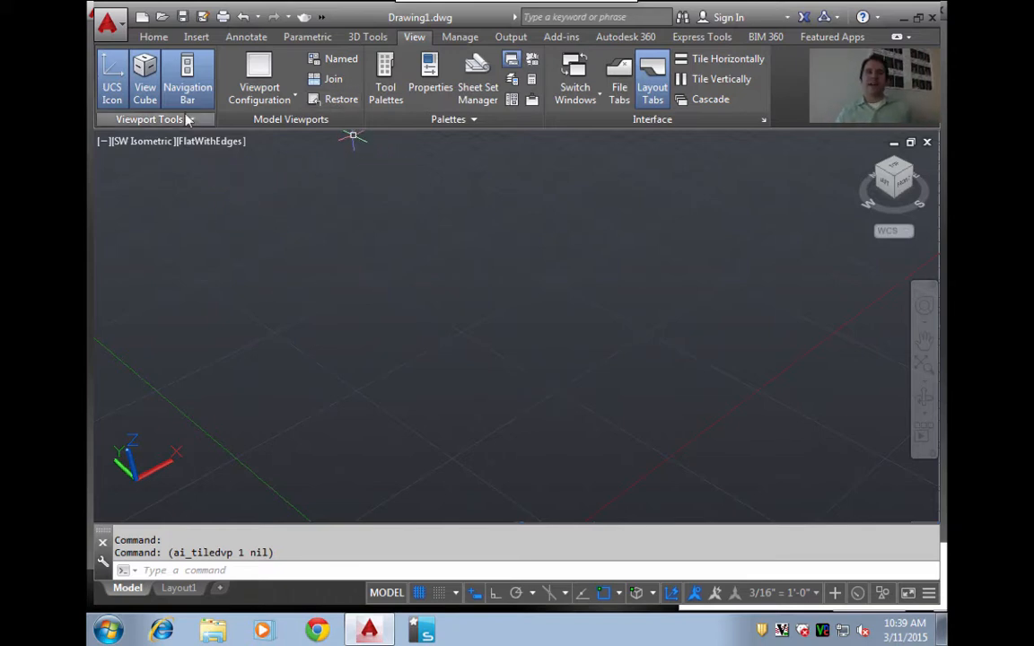
{"action": "left_click", "coordinate": [153, 39]}
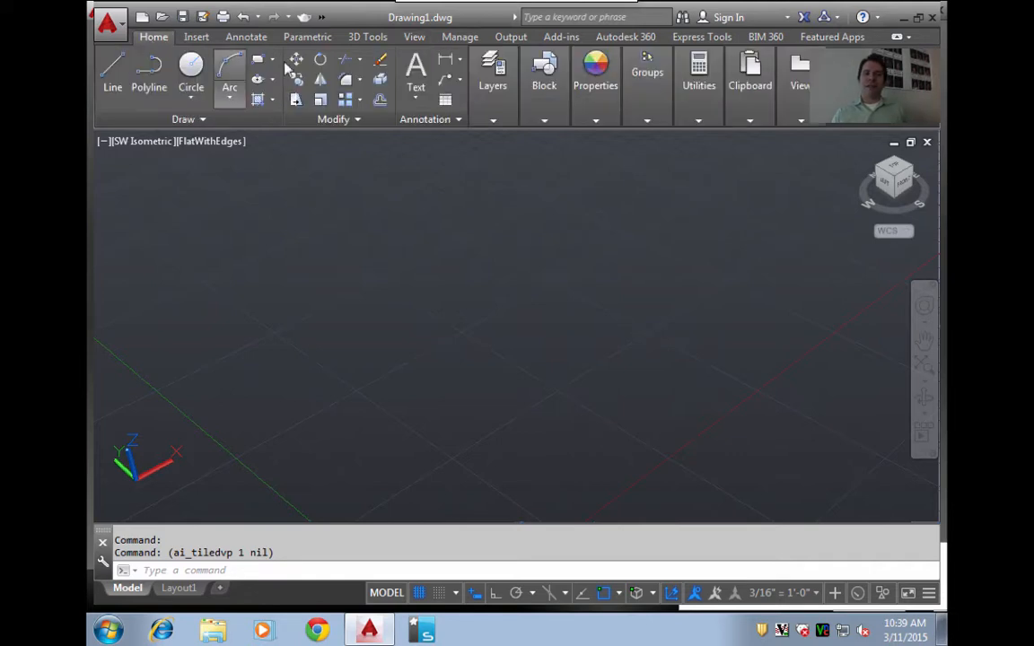
{"action": "mouse_move", "coordinate": [500, 110]}
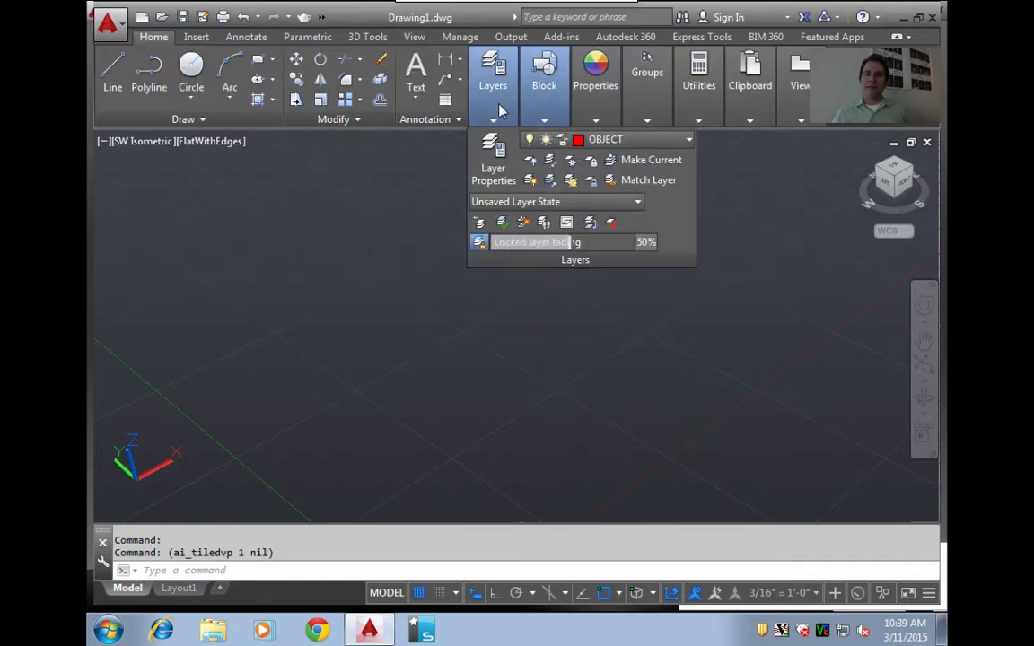
{"action": "left_click", "coordinate": [560, 138]}
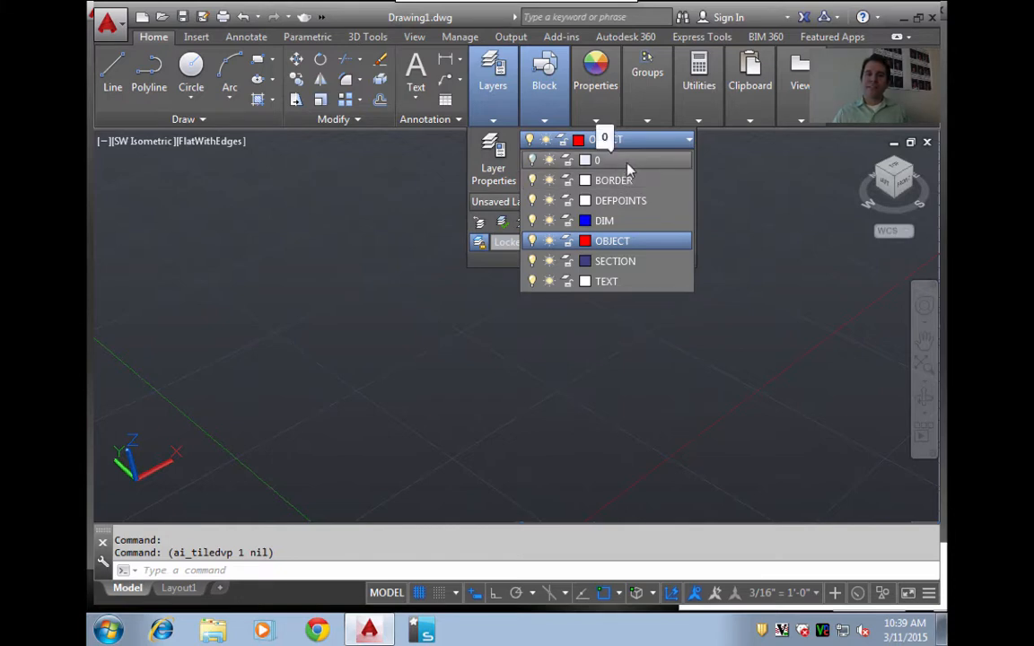
{"action": "left_click", "coordinate": [619, 180]}
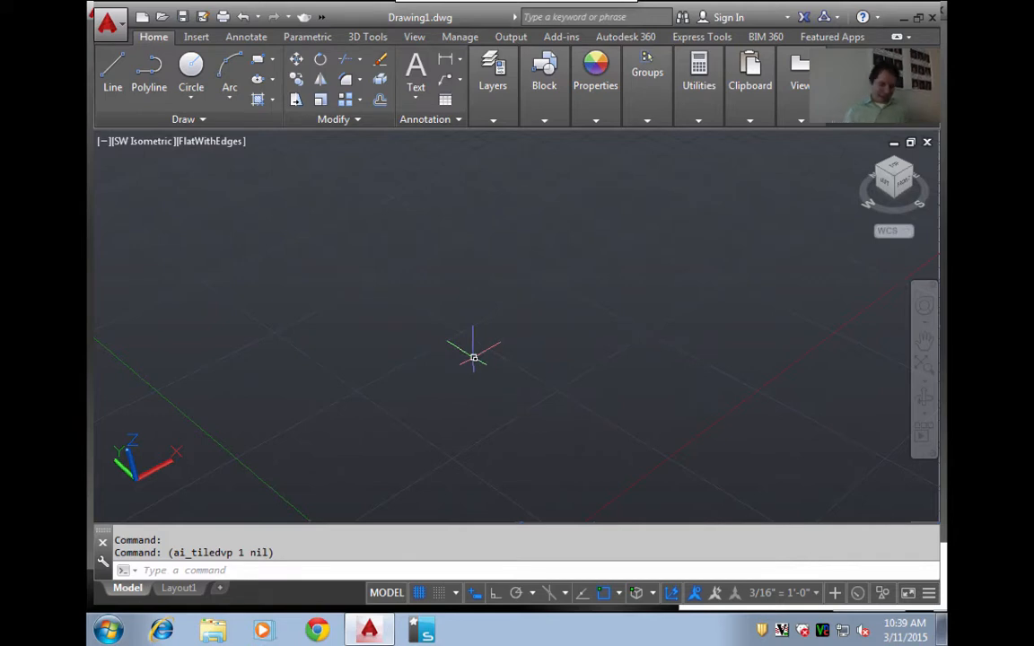
Draw a 2' by 2' rectangle on the ground plane near the front of the isometric view.
{"action": "type", "text": "rec"}
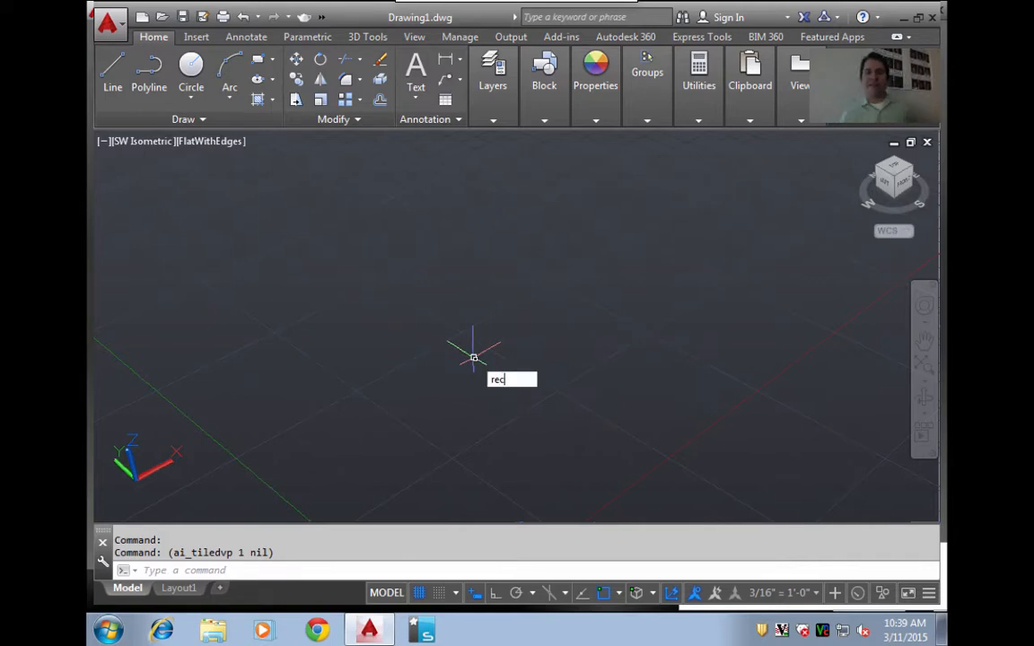
{"action": "key", "text": "Return"}
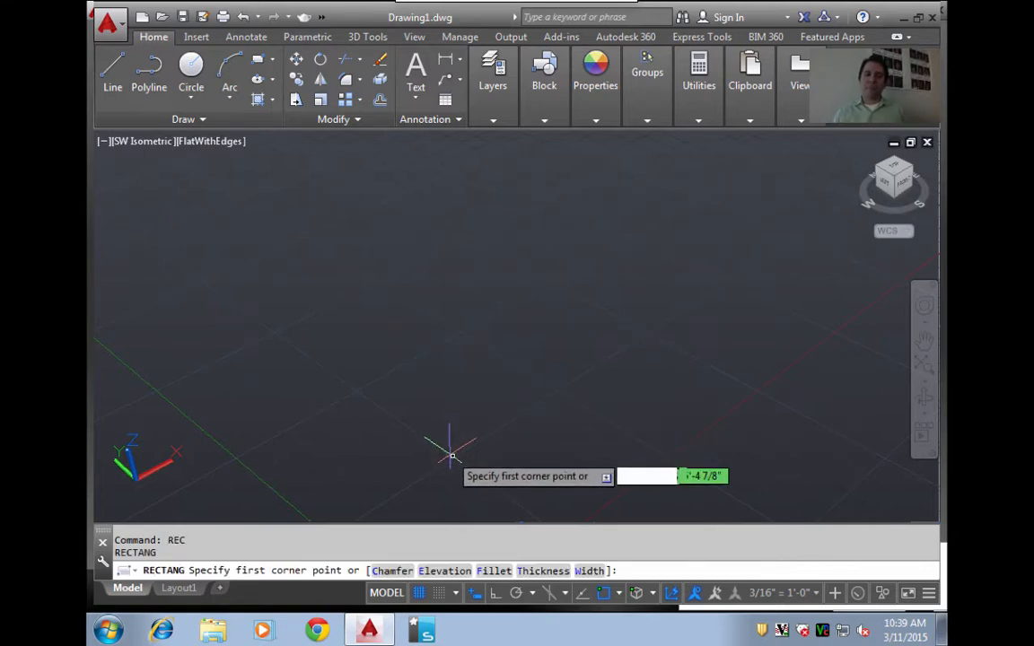
{"action": "left_click", "coordinate": [452, 454]}
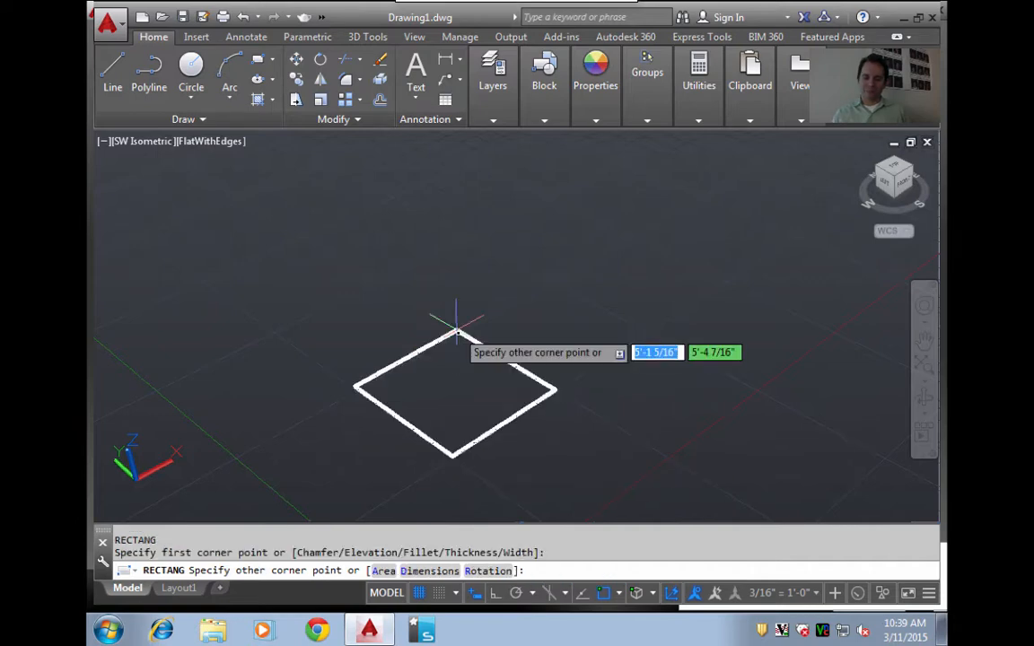
{"action": "type", "text": "2"}
{"action": "key", "text": "Tab"}
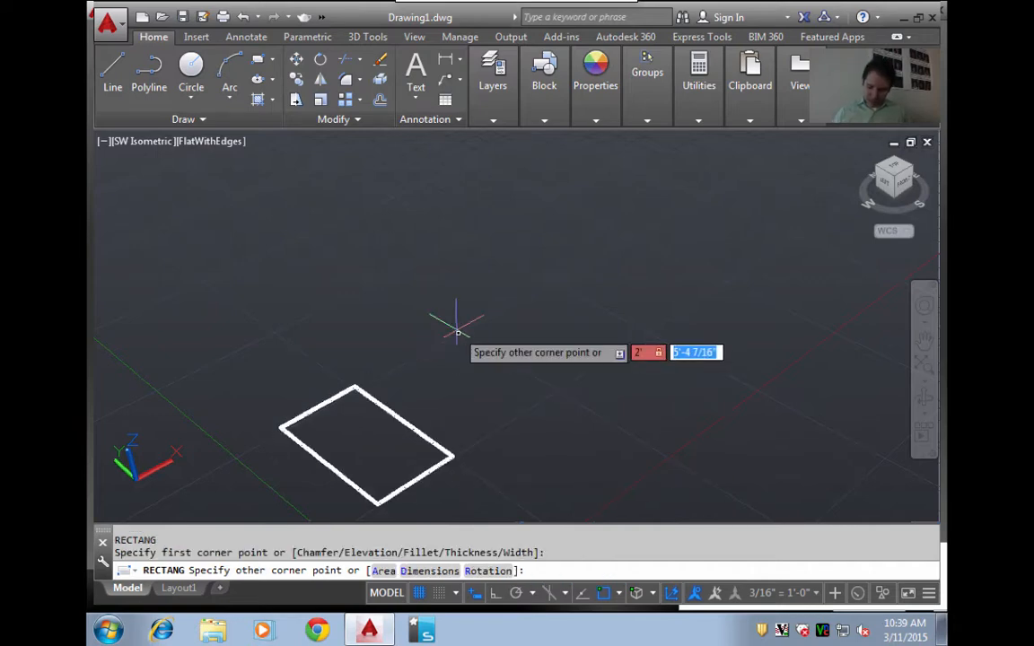
{"action": "type", "text": "2"}
{"action": "key", "text": "Return"}
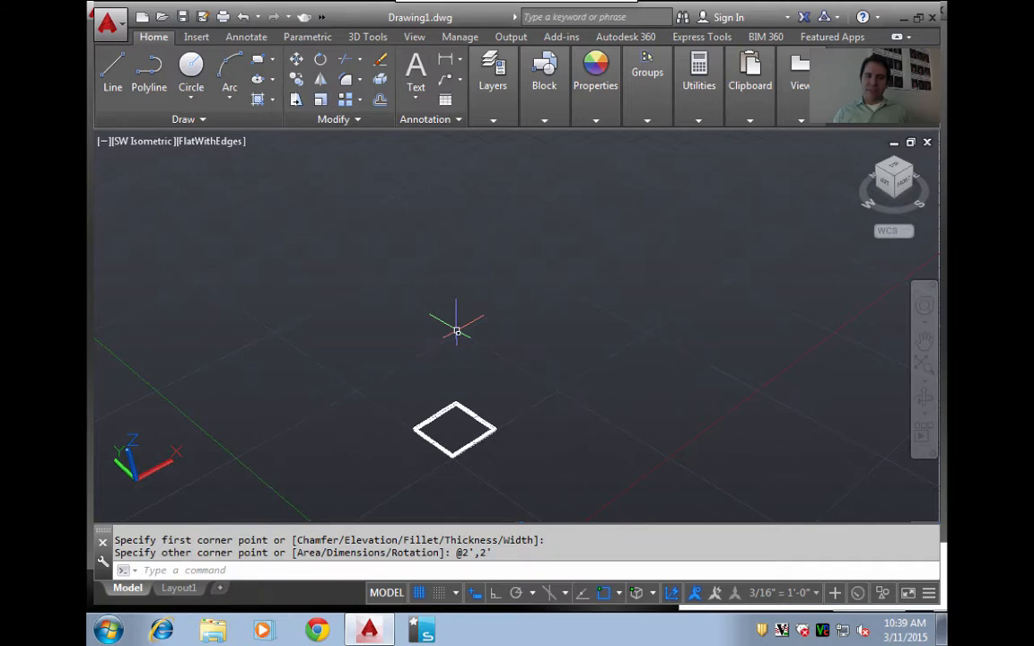
{"action": "scroll", "coordinate": [460, 568], "scroll_direction": "down", "scroll_amount": 1}
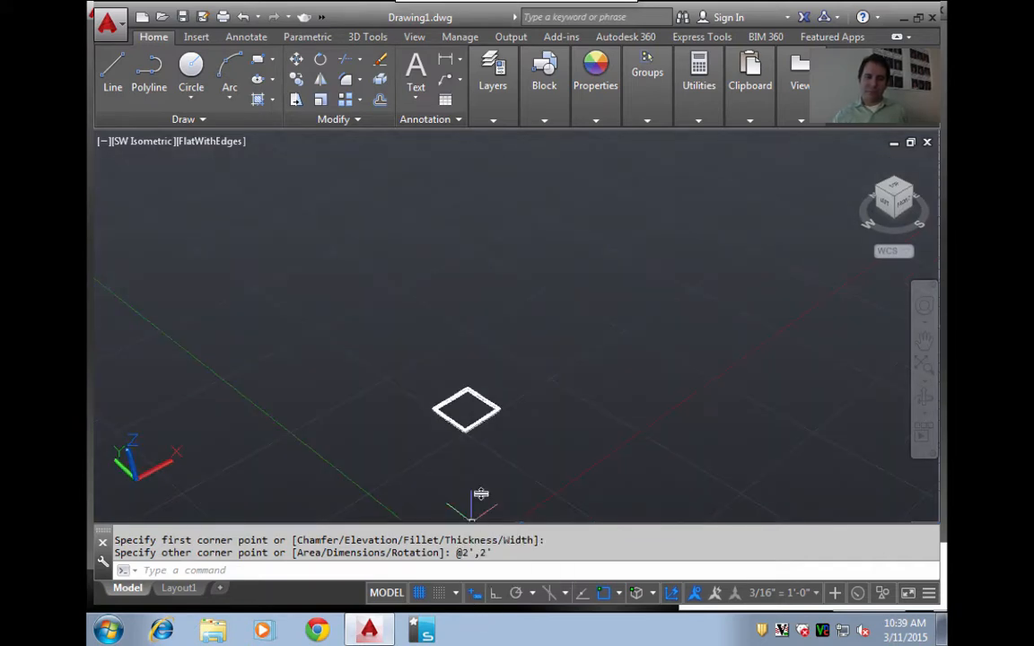
{"action": "scroll", "coordinate": [465, 428], "scroll_direction": "down", "scroll_amount": 3}
{"action": "scroll", "coordinate": [494, 381], "scroll_direction": "up", "scroll_amount": 4}
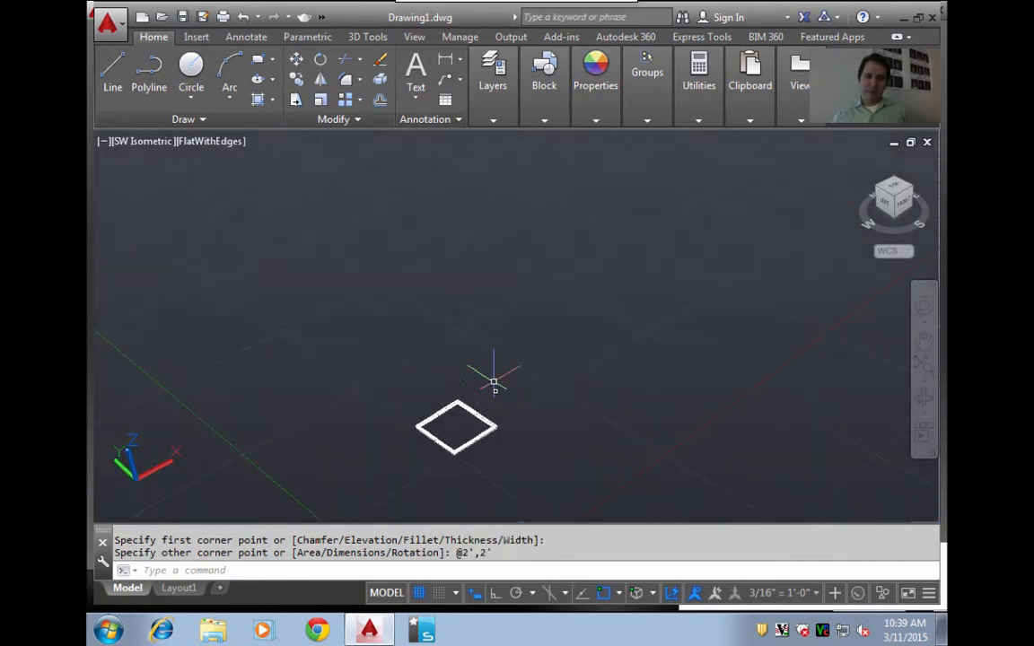
{"action": "scroll", "coordinate": [489, 386], "scroll_direction": "up", "scroll_amount": 1}
{"action": "middle_click_drag", "start_coordinate": [466, 492], "coordinate": [472, 319]}
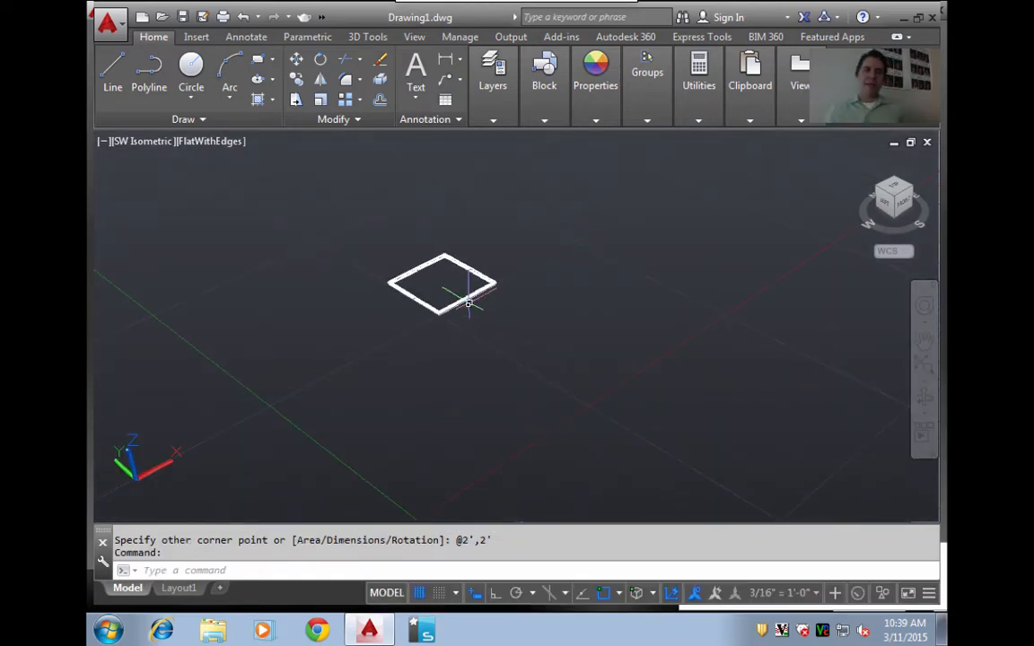
{"action": "left_click", "coordinate": [456, 295]}
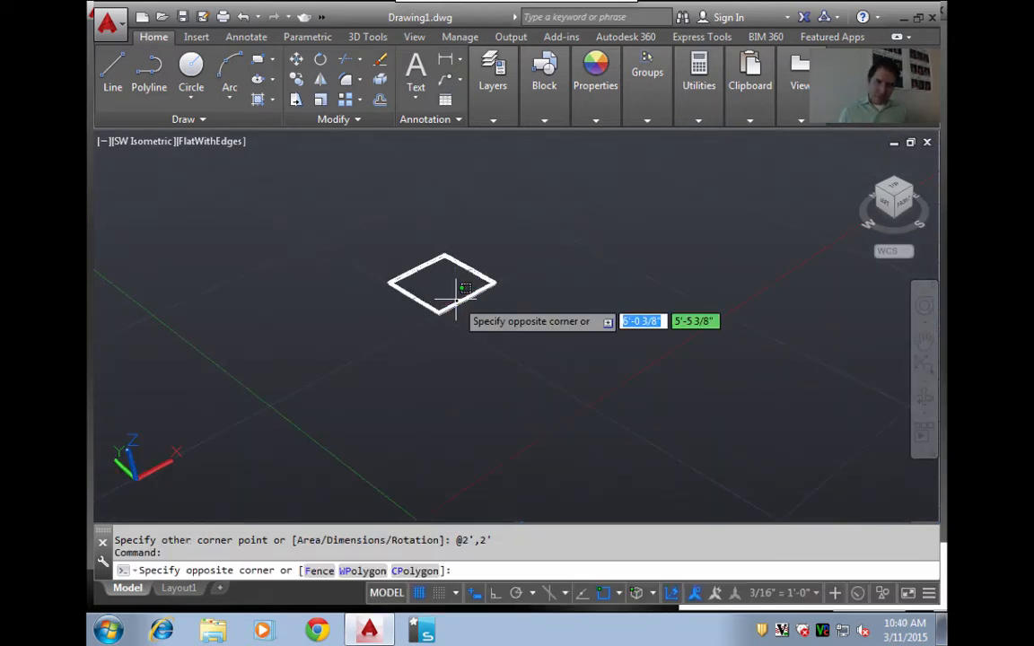
{"action": "type", "text": "co"}
{"action": "key", "text": "Return"}
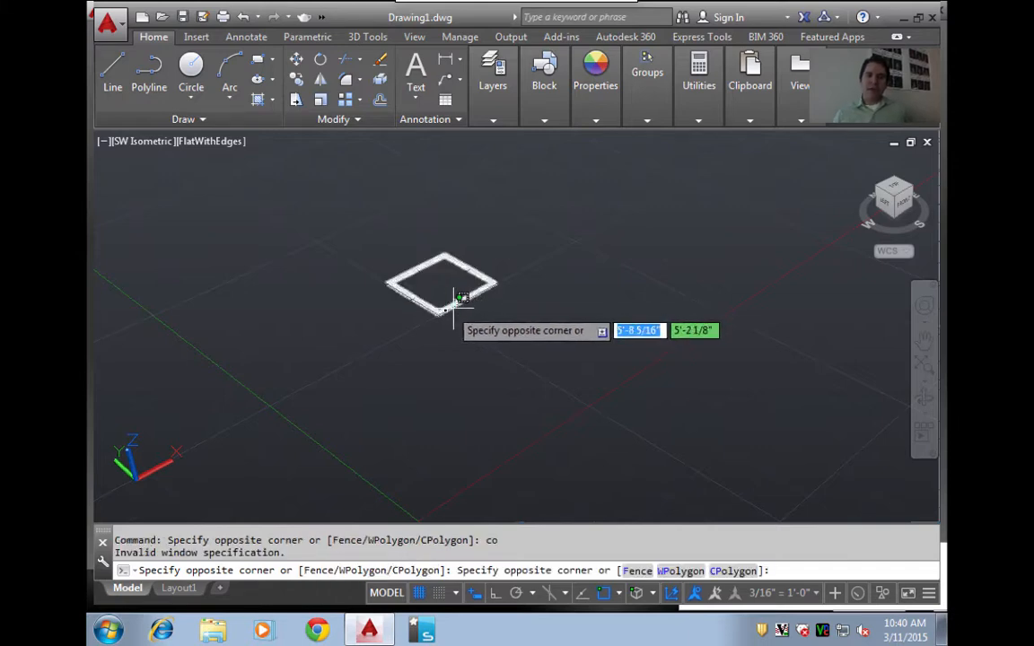
{"action": "left_click", "coordinate": [444, 311]}
{"action": "type", "text": "co"}
{"action": "key", "text": "Return"}
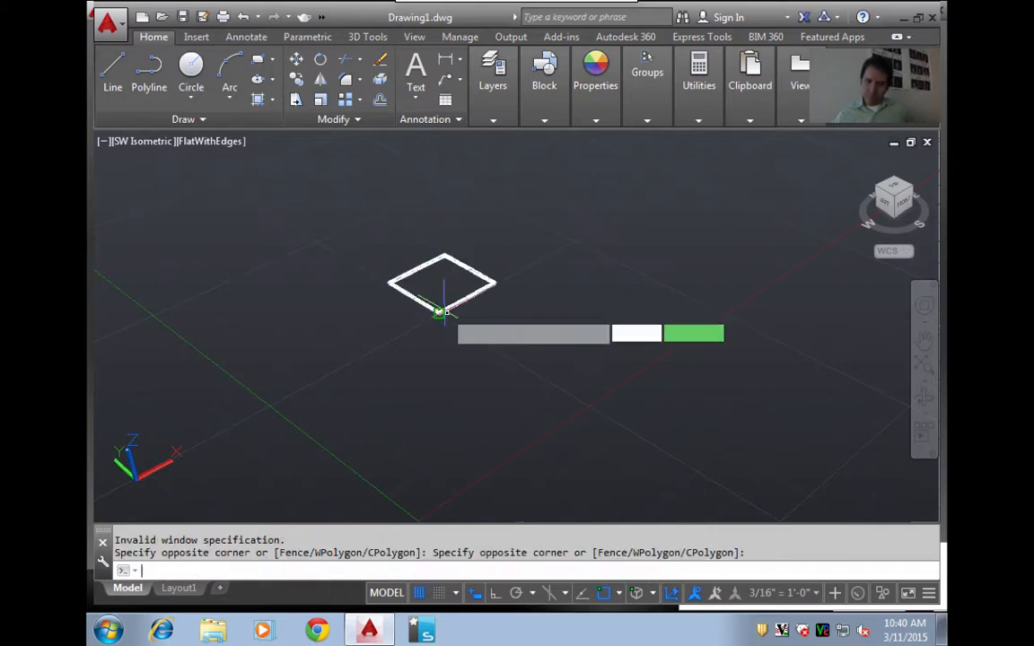
{"action": "type", "text": "rec"}
{"action": "key", "text": "Return"}
{"action": "left_click", "coordinate": [439, 311]}
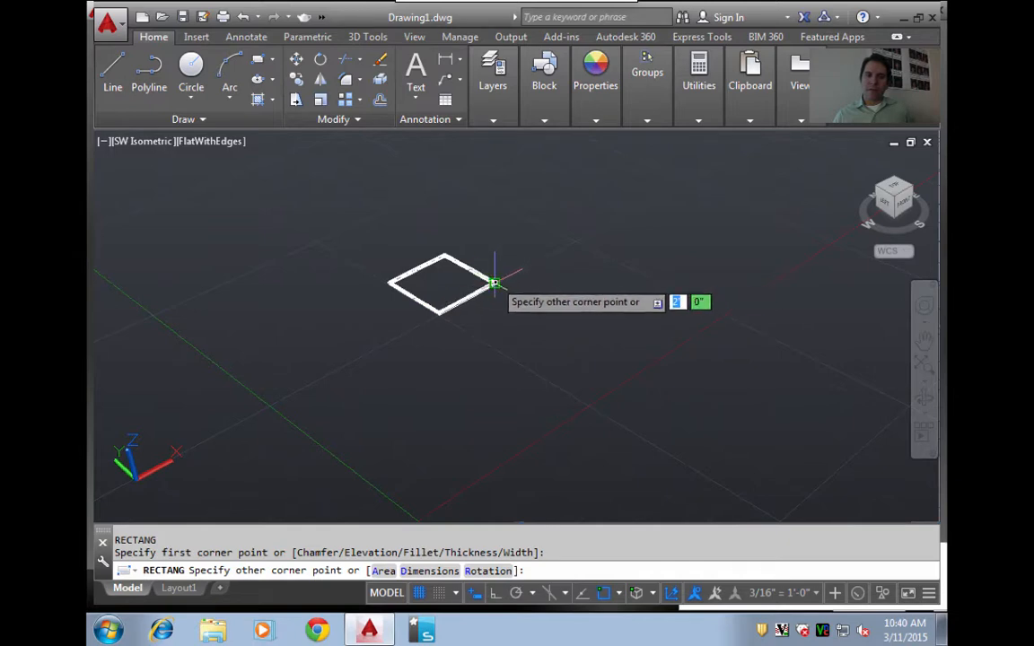
{"action": "key", "text": "Escape"}
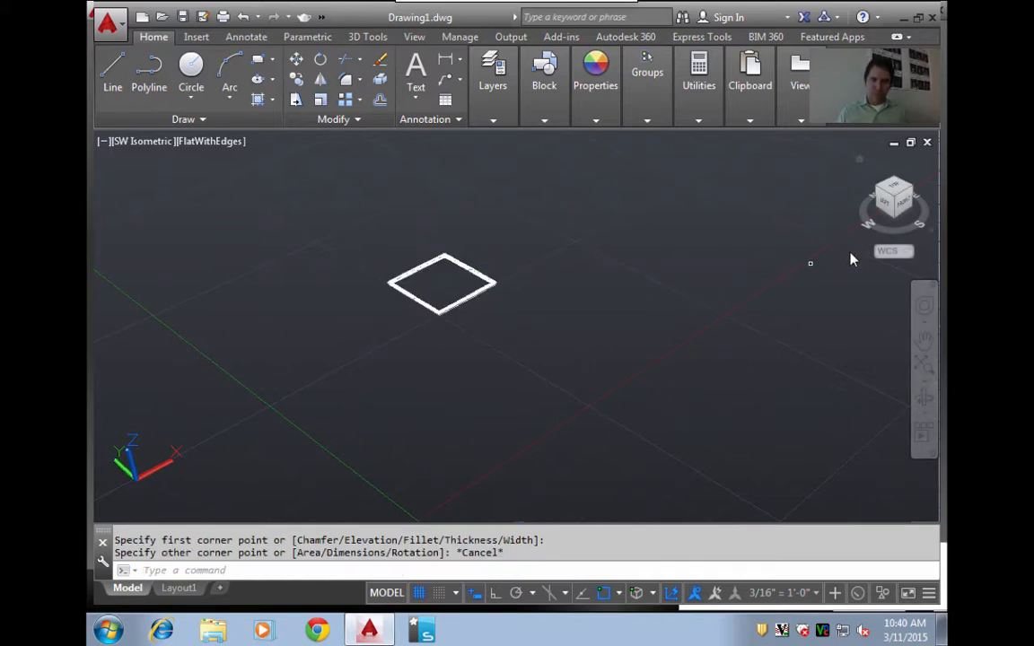
Draw a second 2' by 2' rectangle adjoining the first in the X direction, starting from the shared edge's front corner.
{"action": "type", "text": "rec"}
{"action": "key", "text": "Return"}
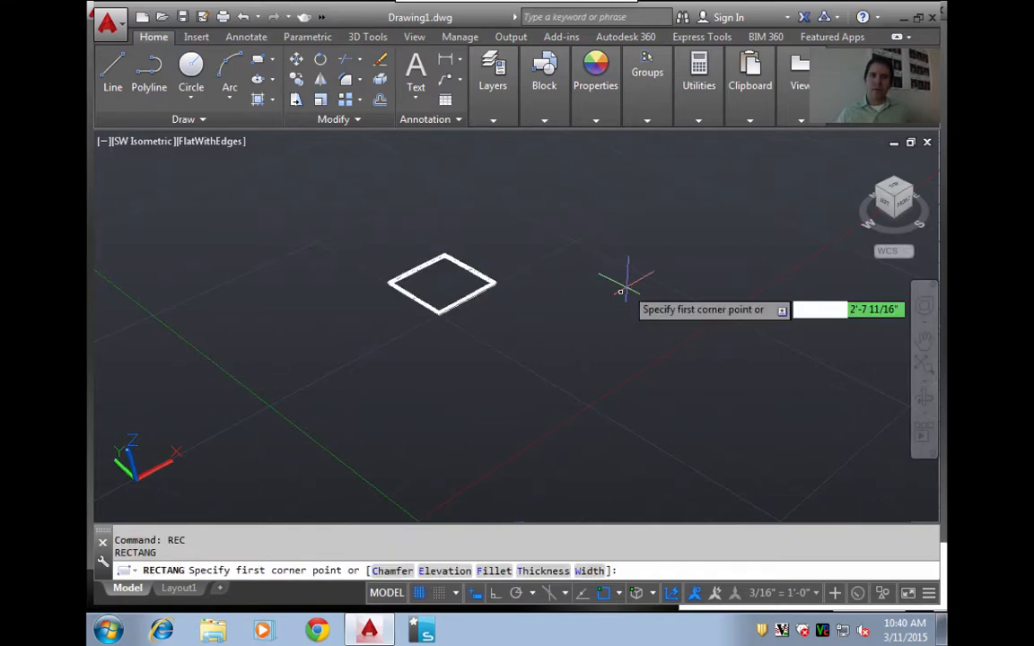
{"action": "left_click", "coordinate": [494, 283]}
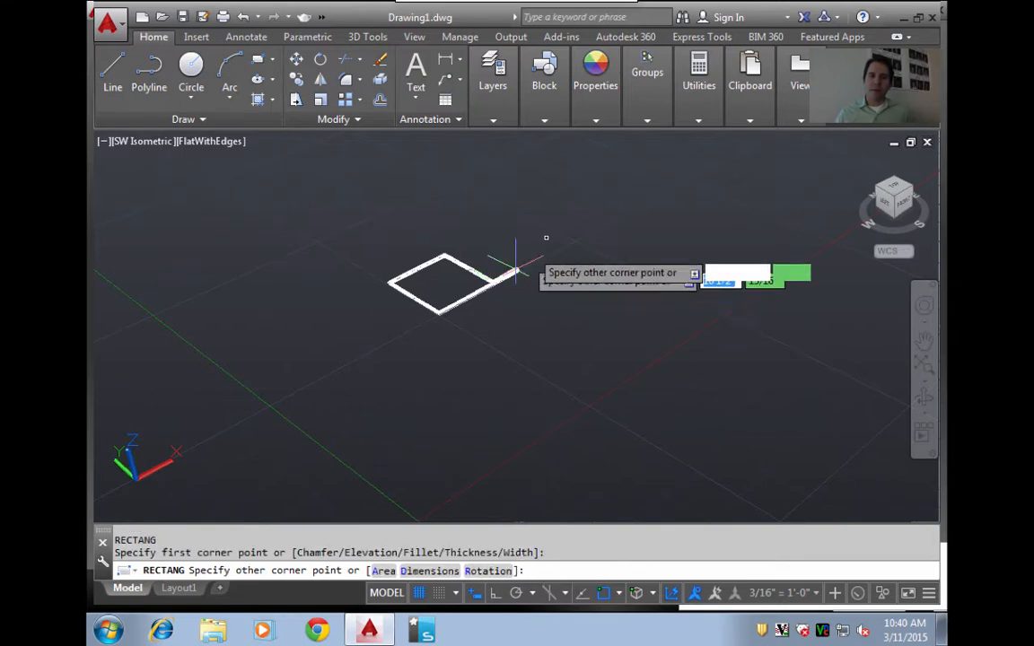
{"action": "type", "text": "2"}
{"action": "key", "text": "Tab"}
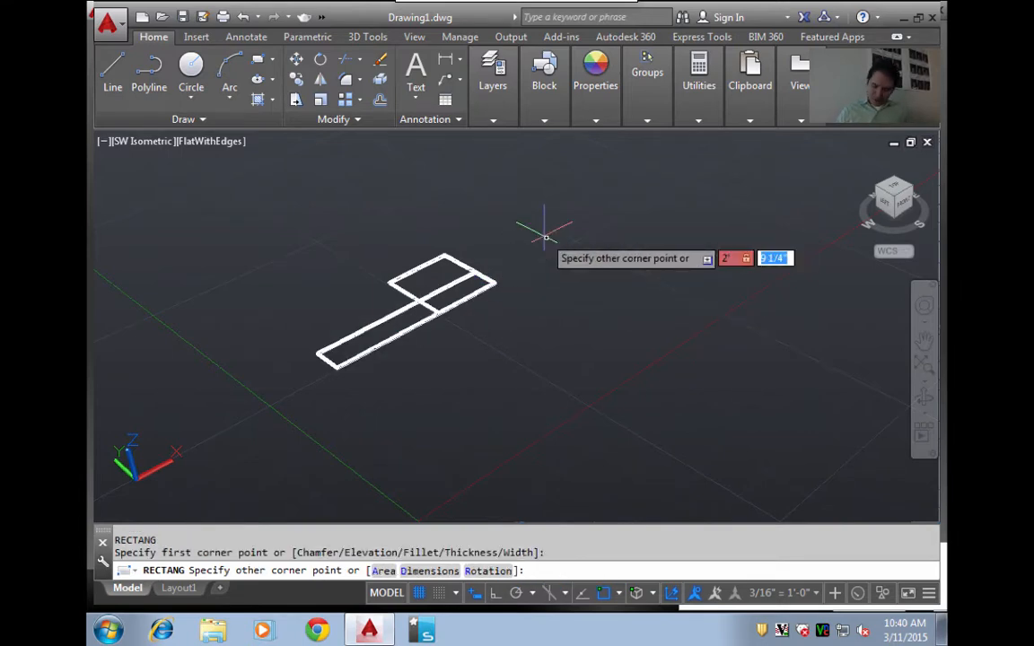
{"action": "type", "text": "2"}
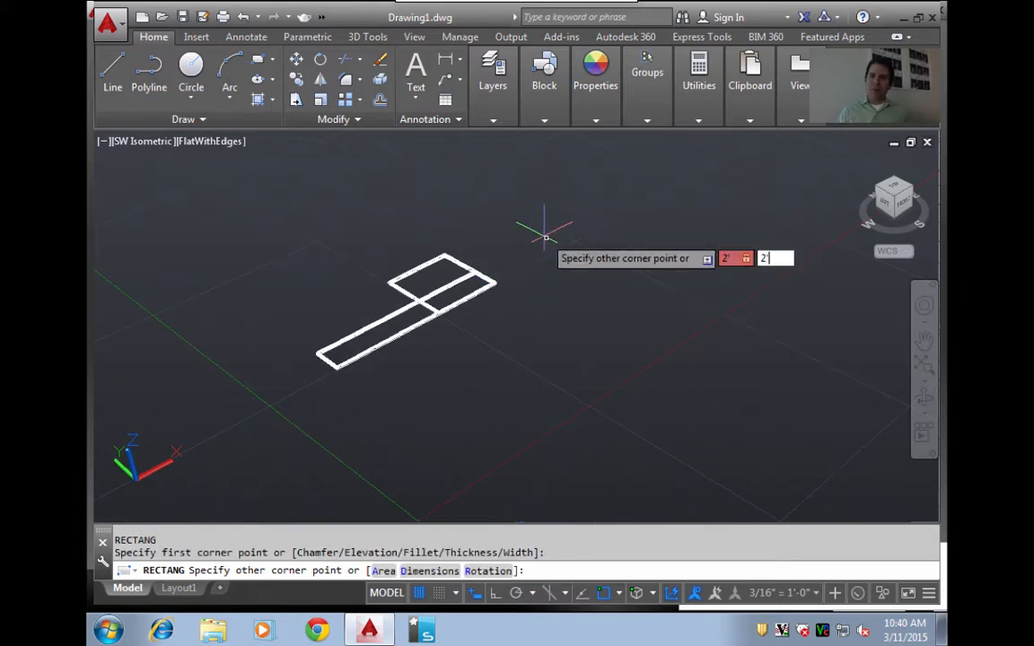
{"action": "key", "text": "Return"}
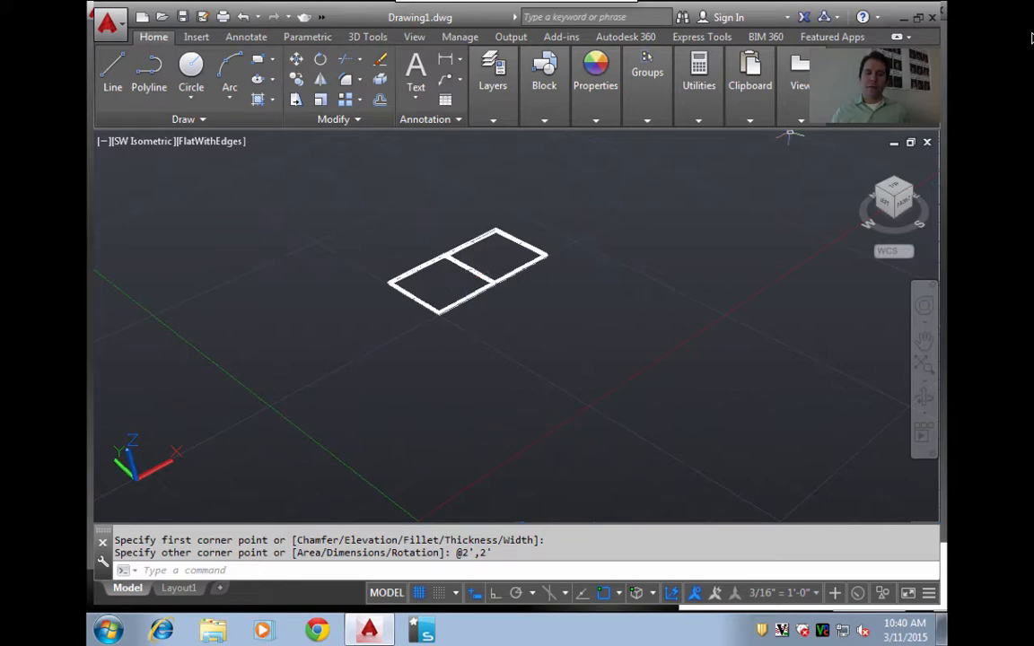
Extrude both rectangles upward together into solid boxes, roughly as tall as each square is wide.
{"action": "middle_click_drag", "start_coordinate": [471, 327], "coordinate": [503, 416]}
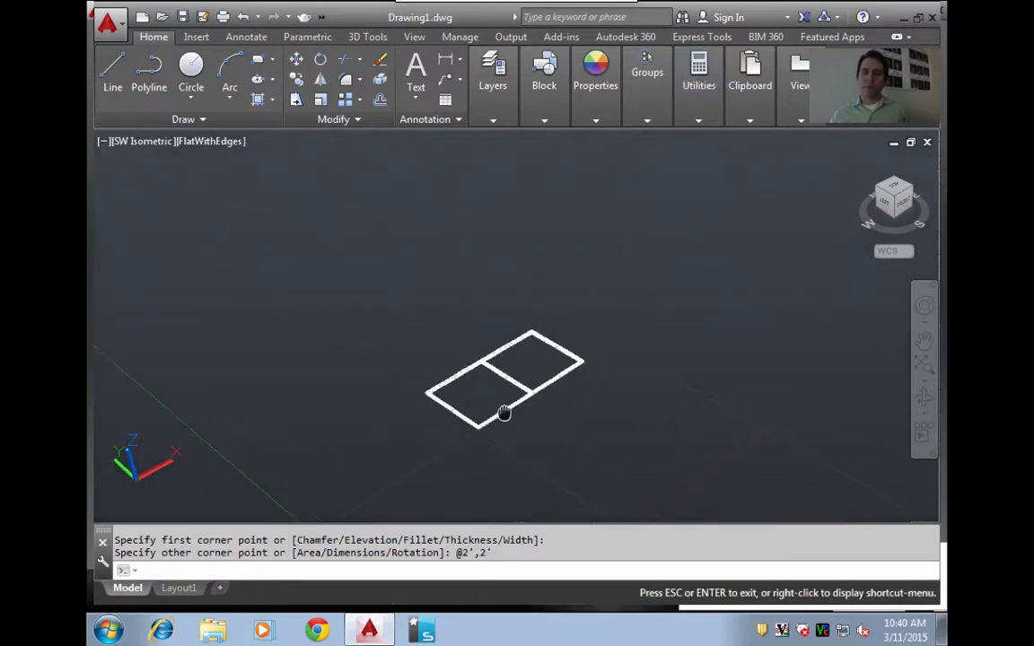
{"action": "left_click", "coordinate": [555, 411]}
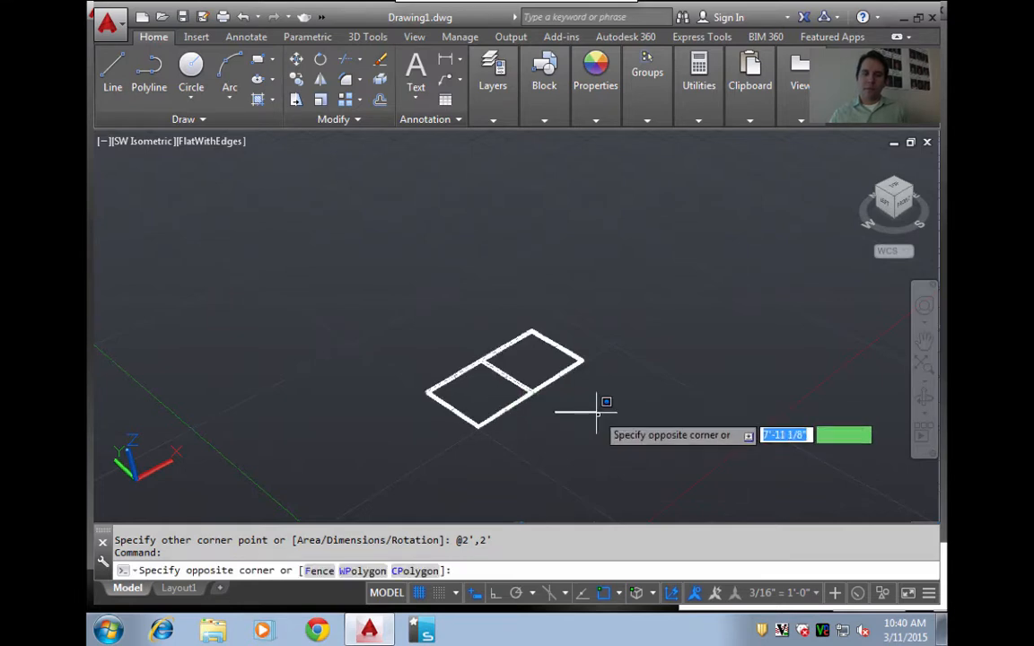
{"action": "scroll", "coordinate": [552, 415], "scroll_direction": "up", "scroll_amount": 3}
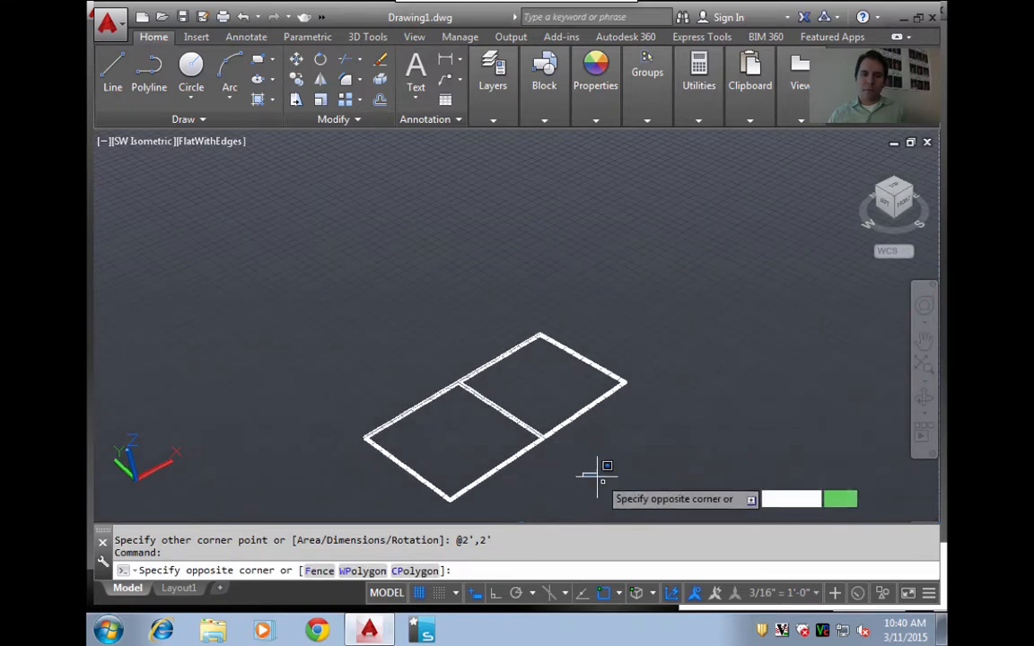
{"action": "middle_click_drag", "start_coordinate": [582, 454], "coordinate": [564, 390]}
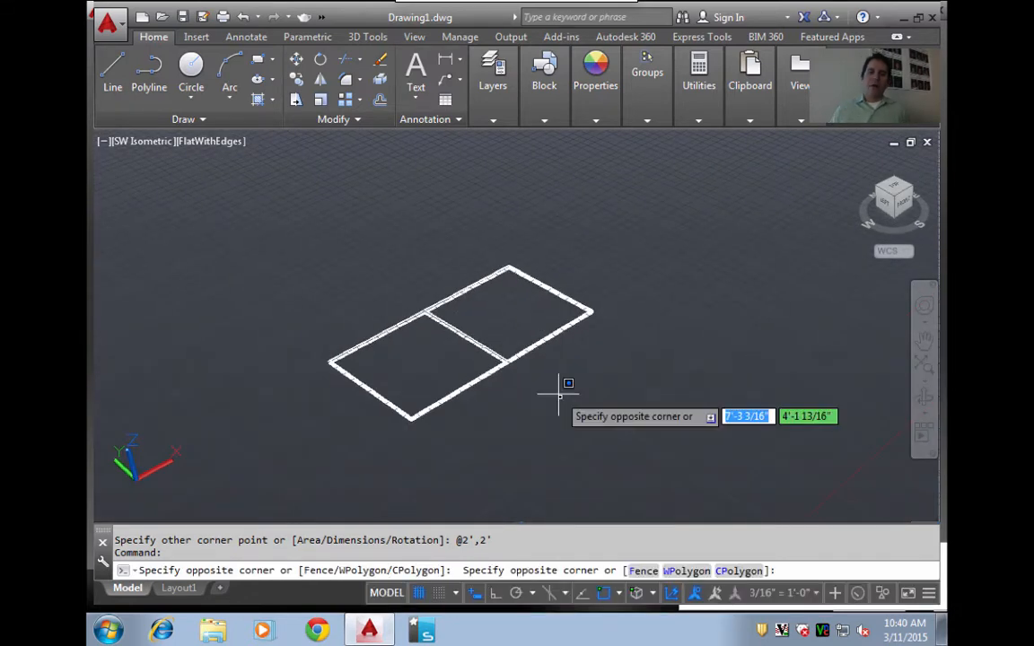
{"action": "key", "text": "Escape"}
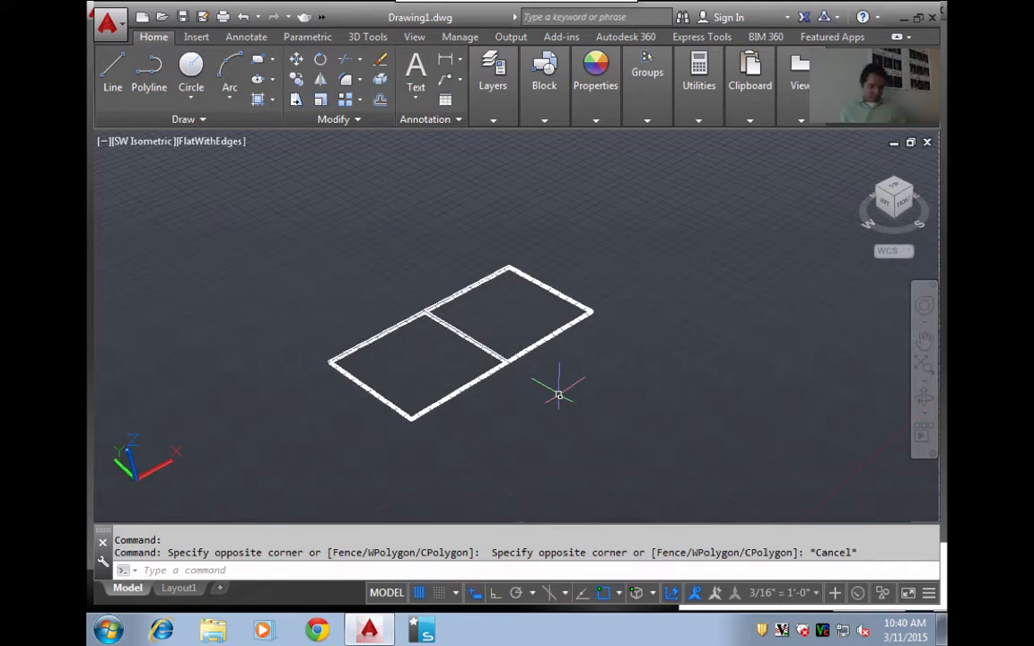
{"action": "type", "text": "ext"}
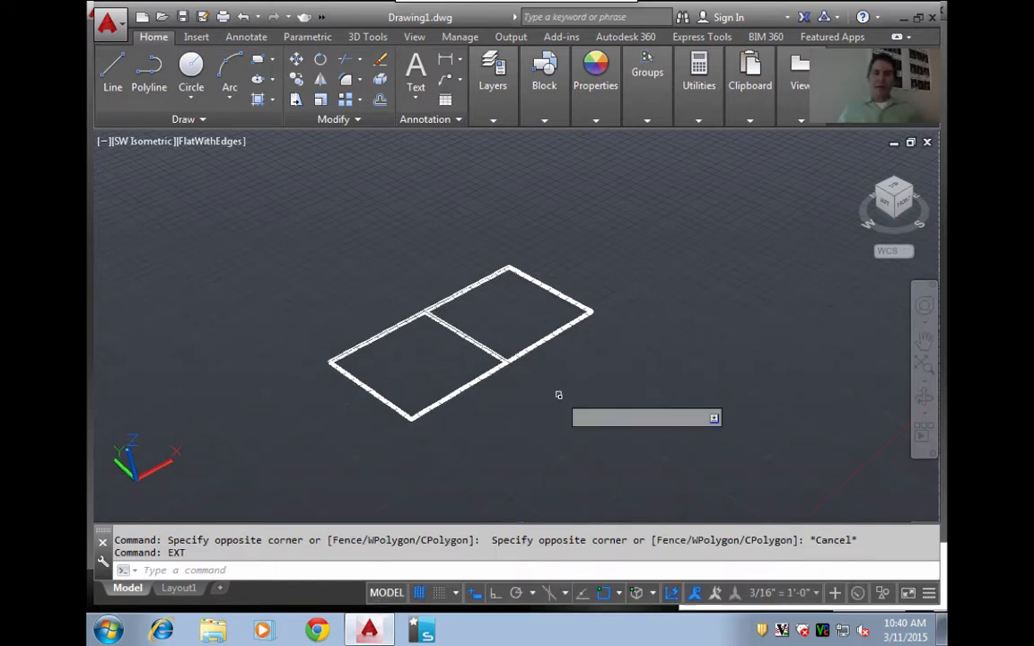
{"action": "key", "text": "Return"}
{"action": "left_click", "coordinate": [453, 393]}
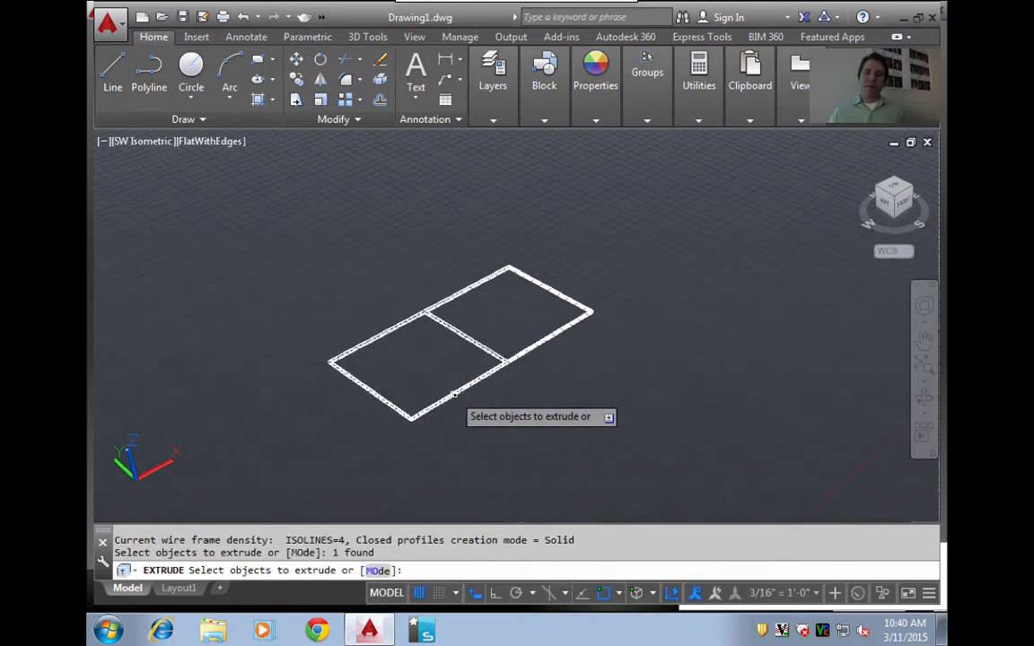
{"action": "left_click", "coordinate": [514, 349]}
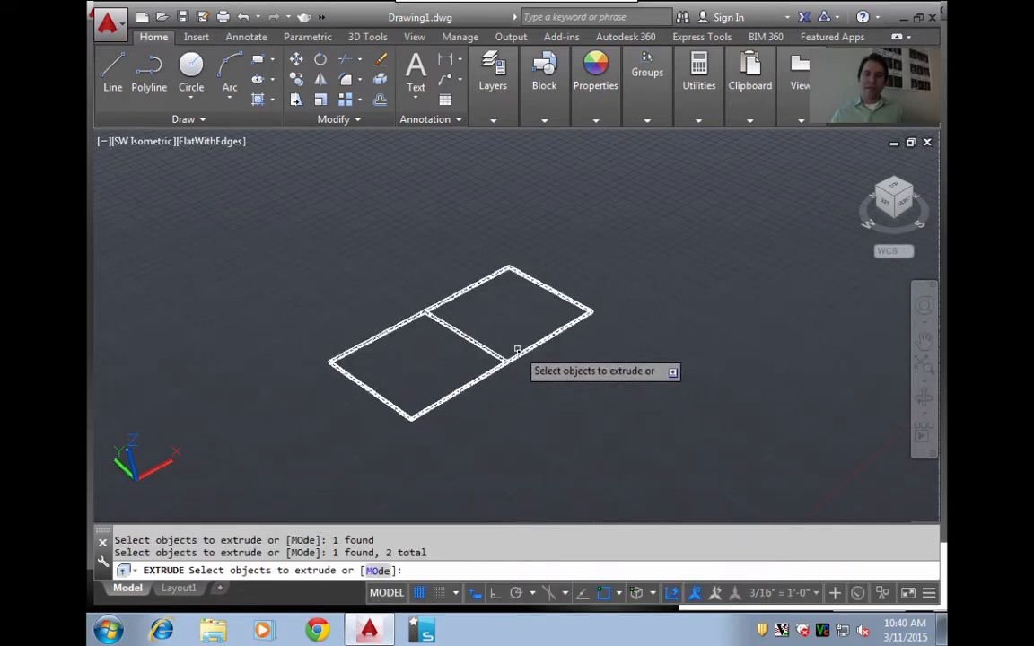
{"action": "key", "text": "Return"}
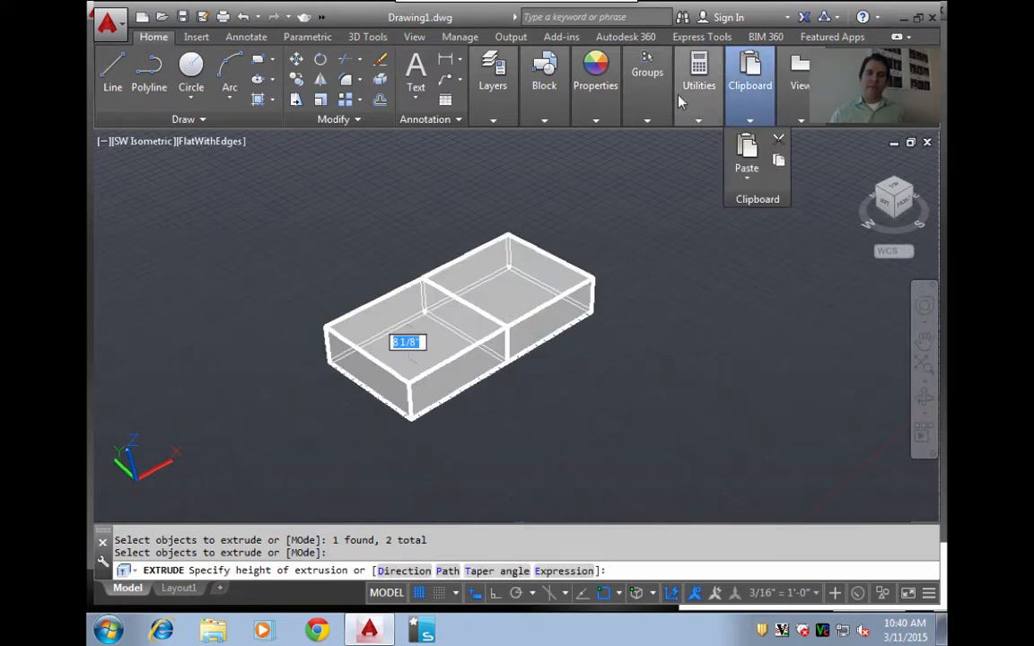
{"action": "left_click", "coordinate": [476, 260]}
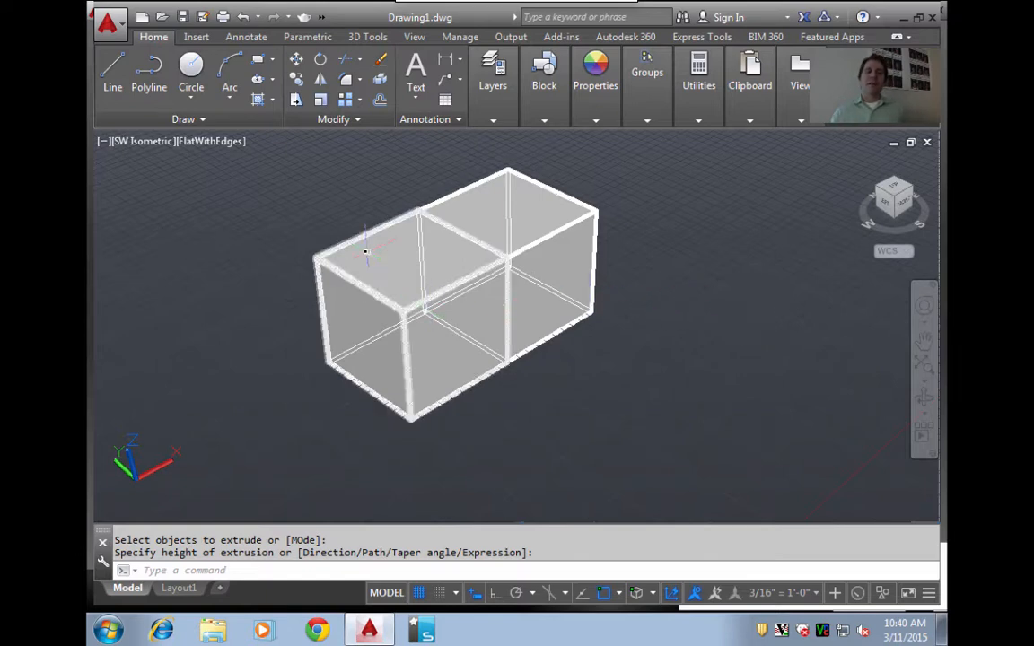
Set the viewport's visual style to Realistic and select each of the two boxes individually, clearing the selection each time.
{"action": "left_click", "coordinate": [189, 148]}
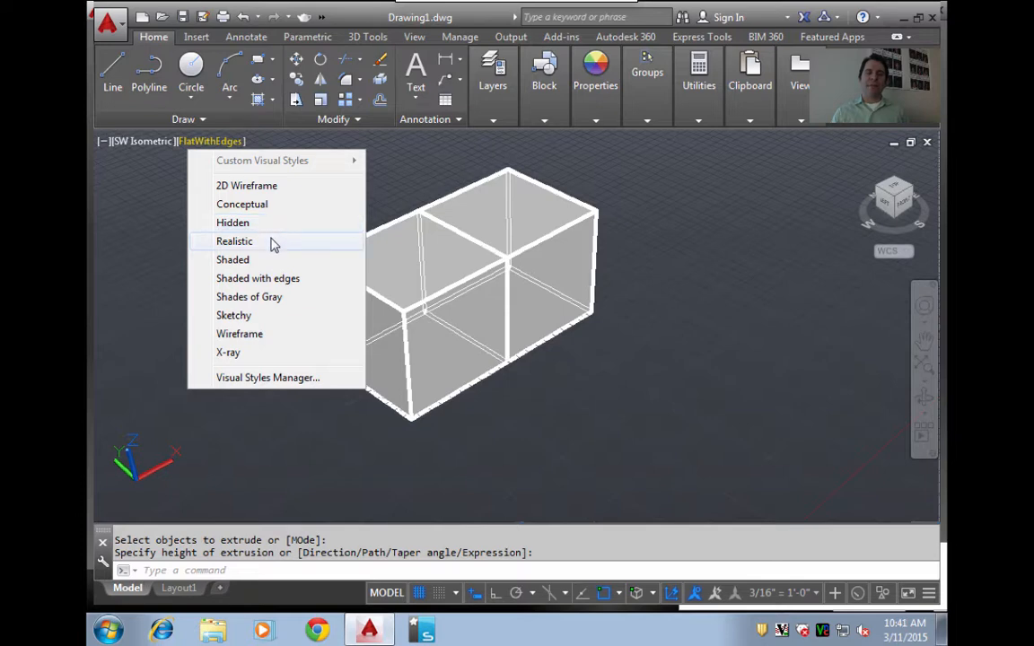
{"action": "left_click", "coordinate": [273, 243]}
{"action": "left_click", "coordinate": [554, 219]}
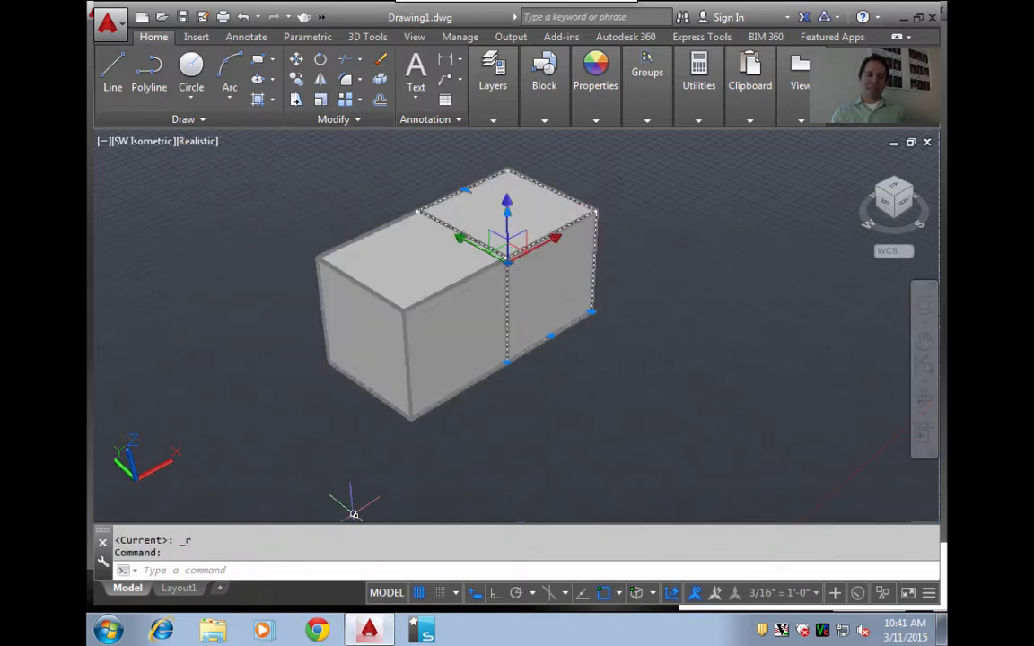
{"action": "key", "text": "Escape"}
{"action": "left_click", "coordinate": [451, 322]}
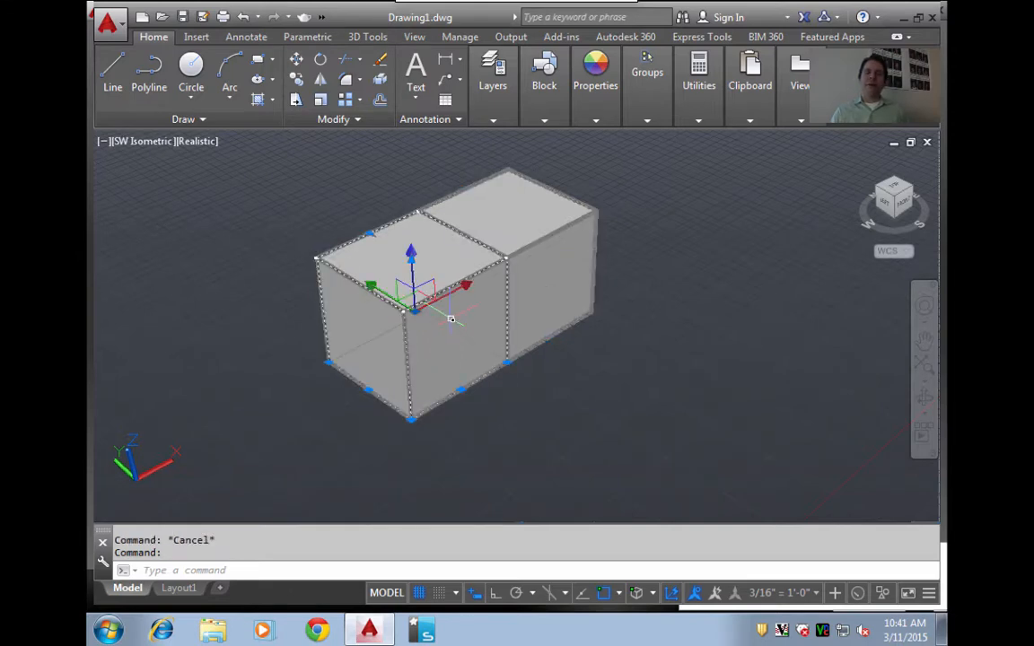
{"action": "key", "text": "Escape"}
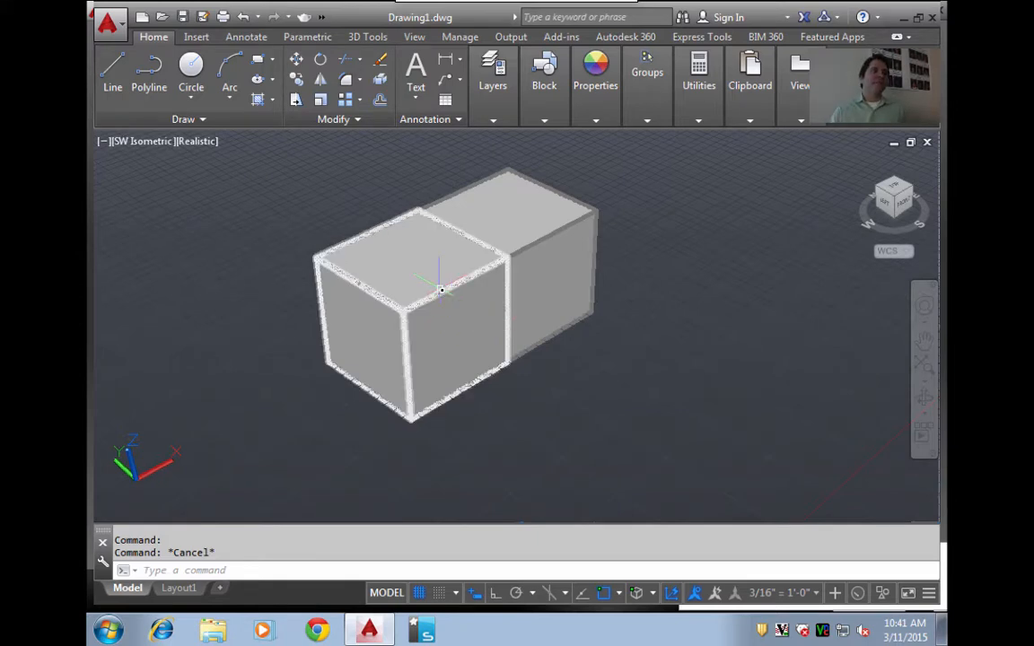
Union the two adjoining boxes into a single solid and select the result once to check it.
{"action": "left_click", "coordinate": [441, 289]}
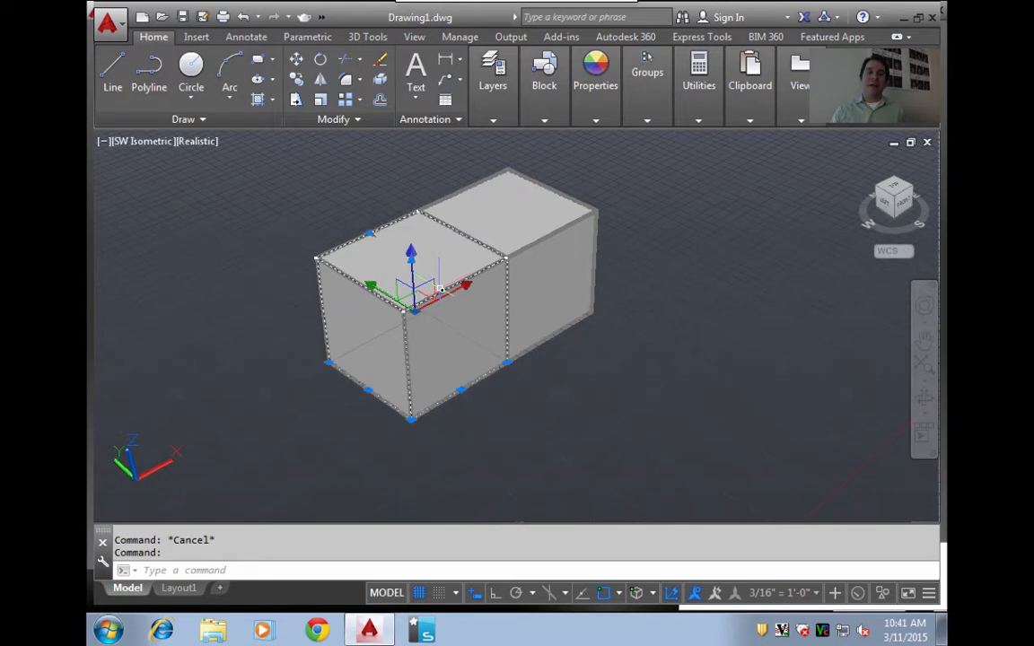
{"action": "left_click", "coordinate": [546, 235]}
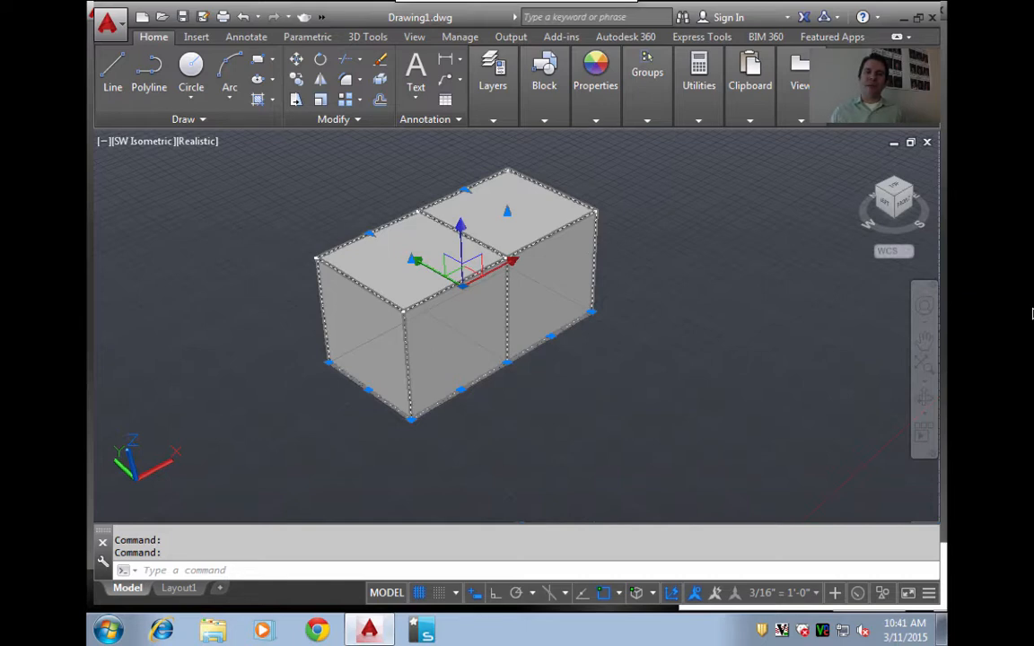
{"action": "left_click", "coordinate": [368, 37]}
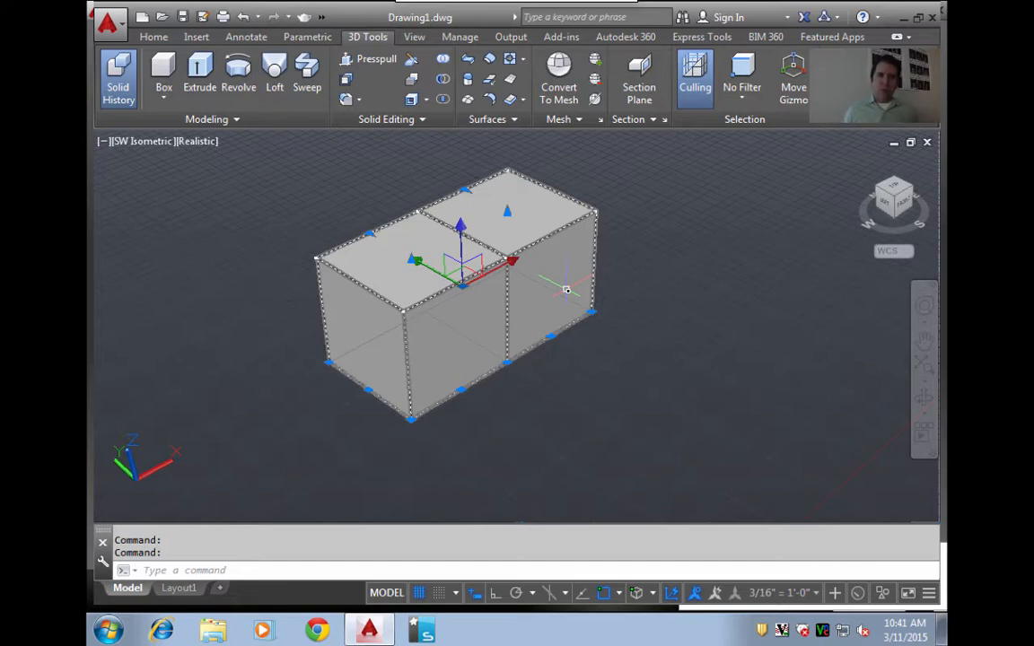
{"action": "type", "text": "uni"}
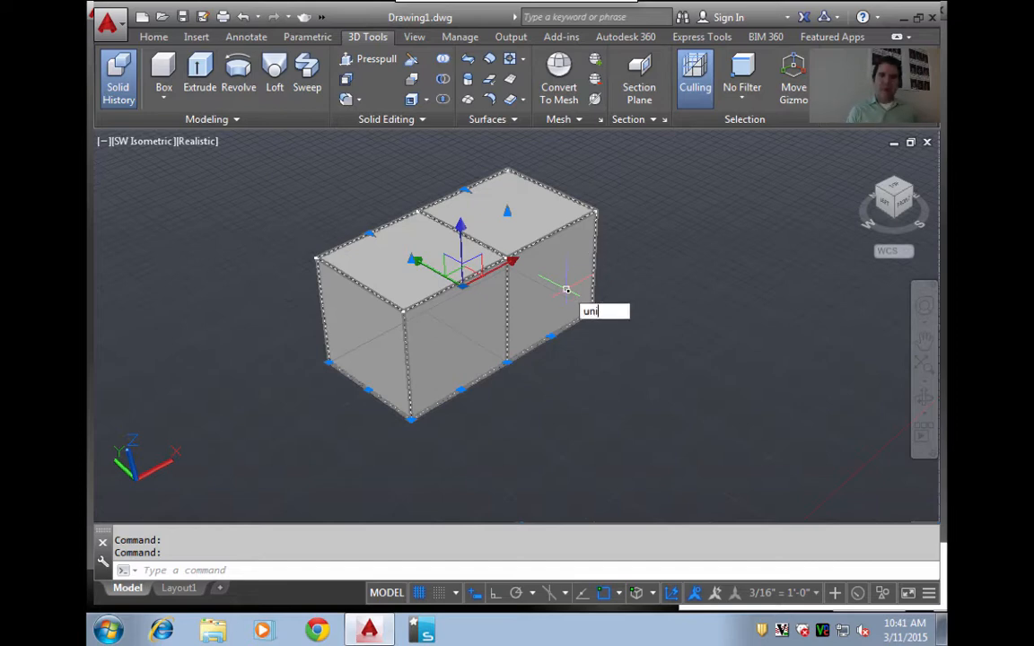
{"action": "type", "text": "on"}
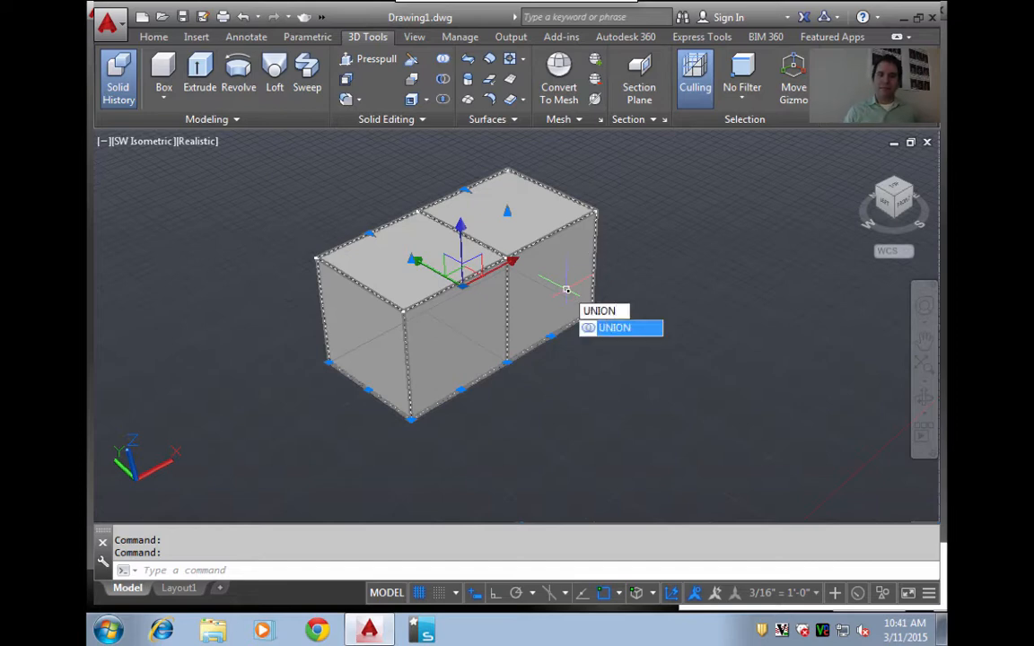
{"action": "key", "text": "Return"}
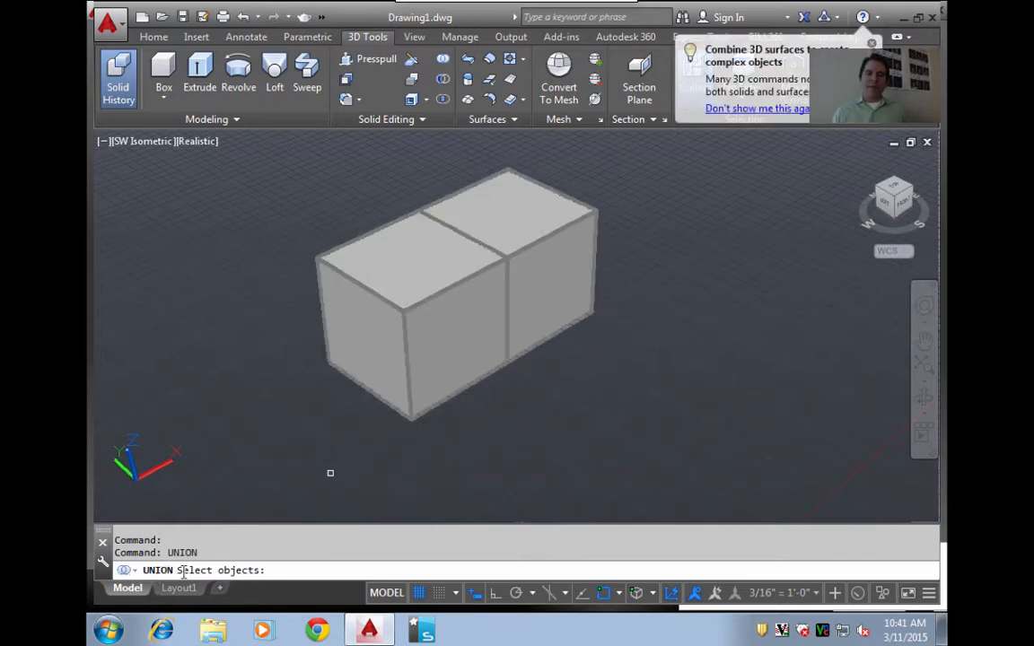
{"action": "left_click", "coordinate": [439, 286]}
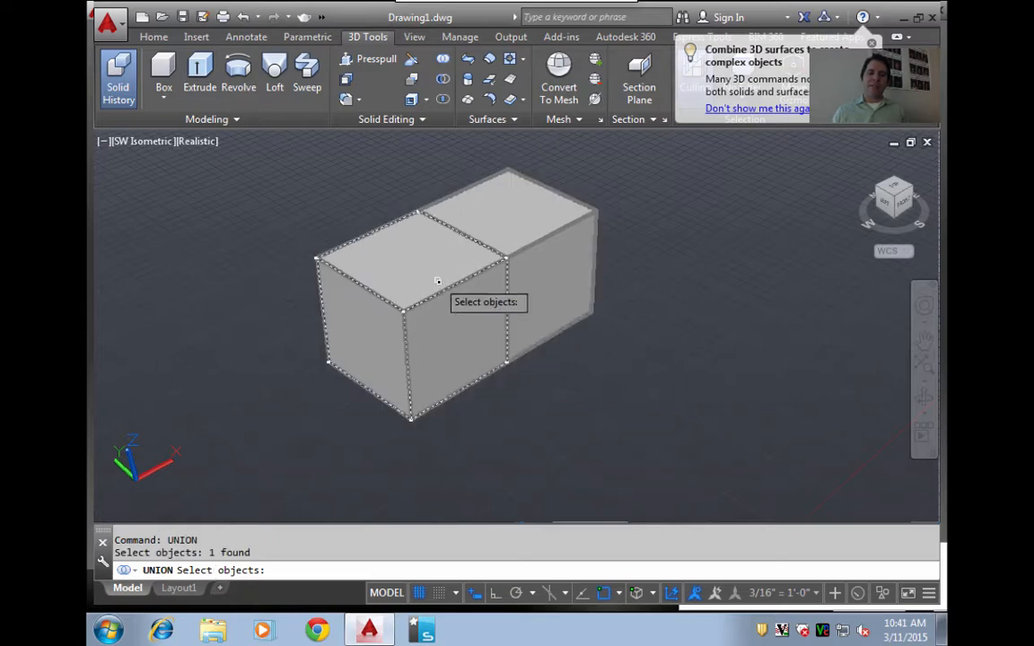
{"action": "left_click", "coordinate": [537, 235]}
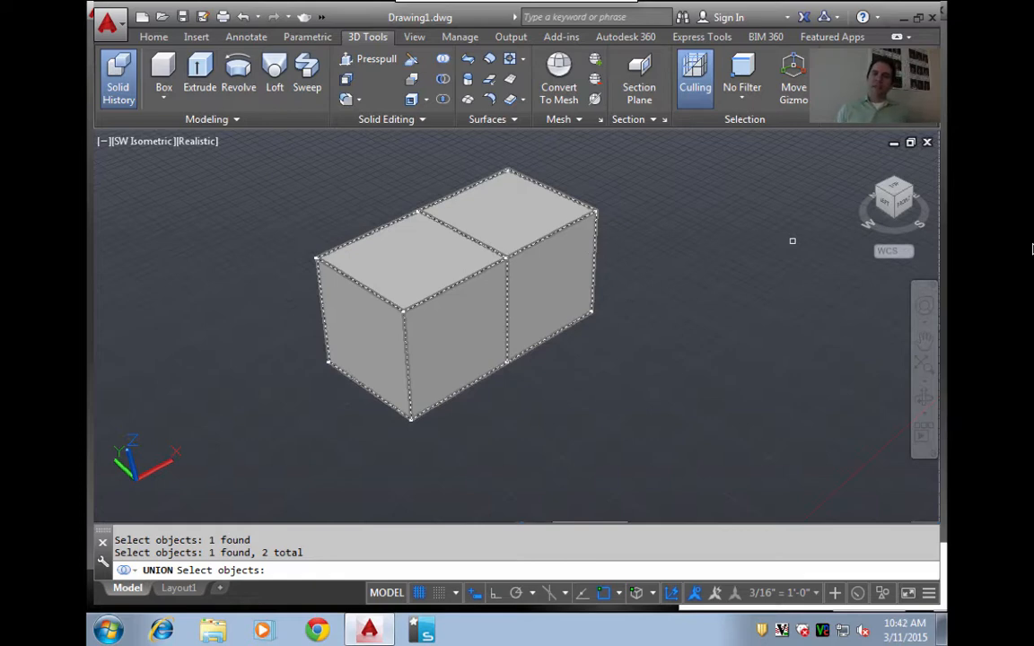
{"action": "key", "text": "Return"}
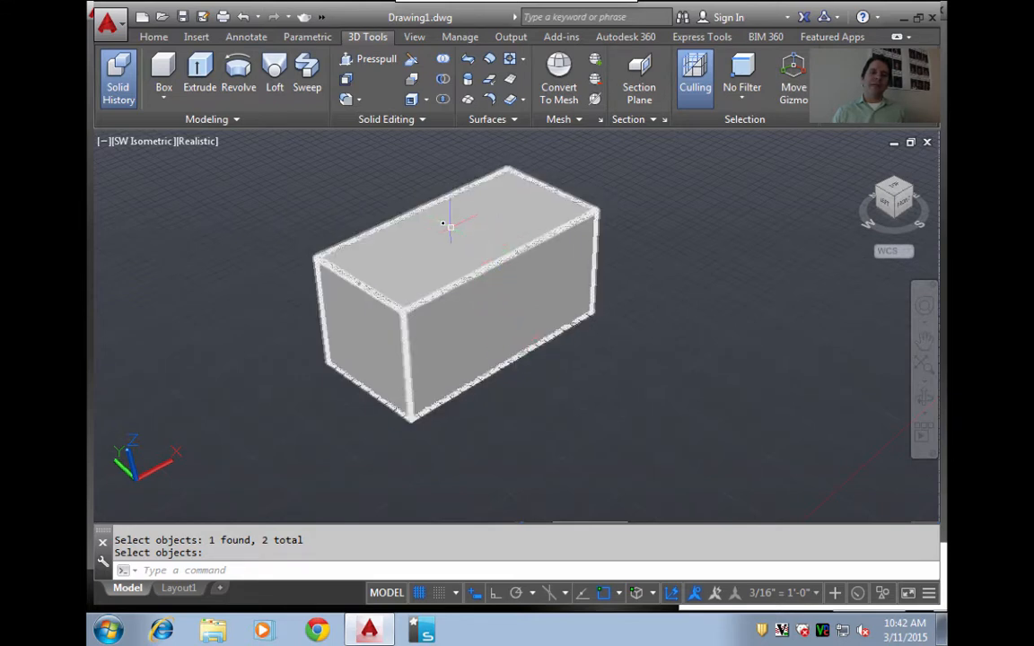
{"action": "left_click", "coordinate": [406, 286]}
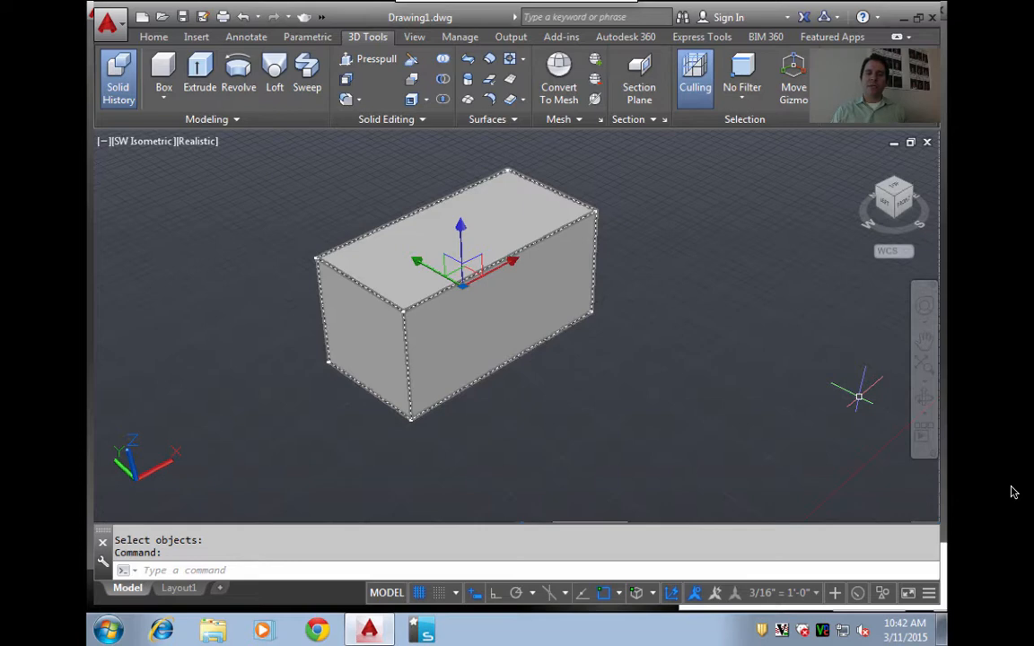
{"action": "key", "text": "Escape"}
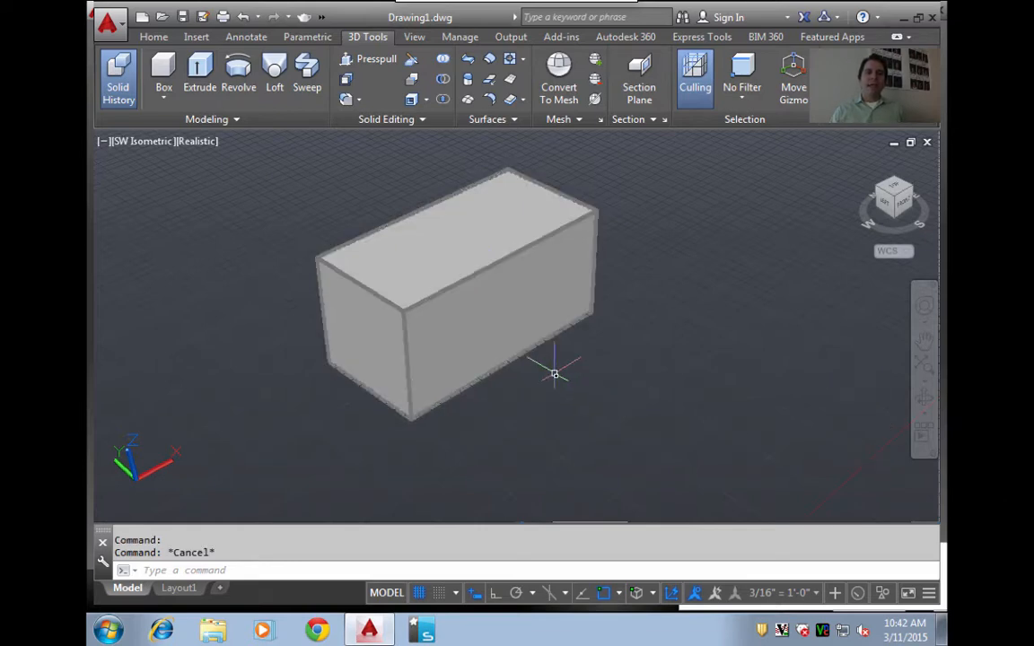
Create a solid sphere of about 9 1/8" radius centred on the far upper corner of the box's west end.
{"action": "left_click", "coordinate": [164, 102]}
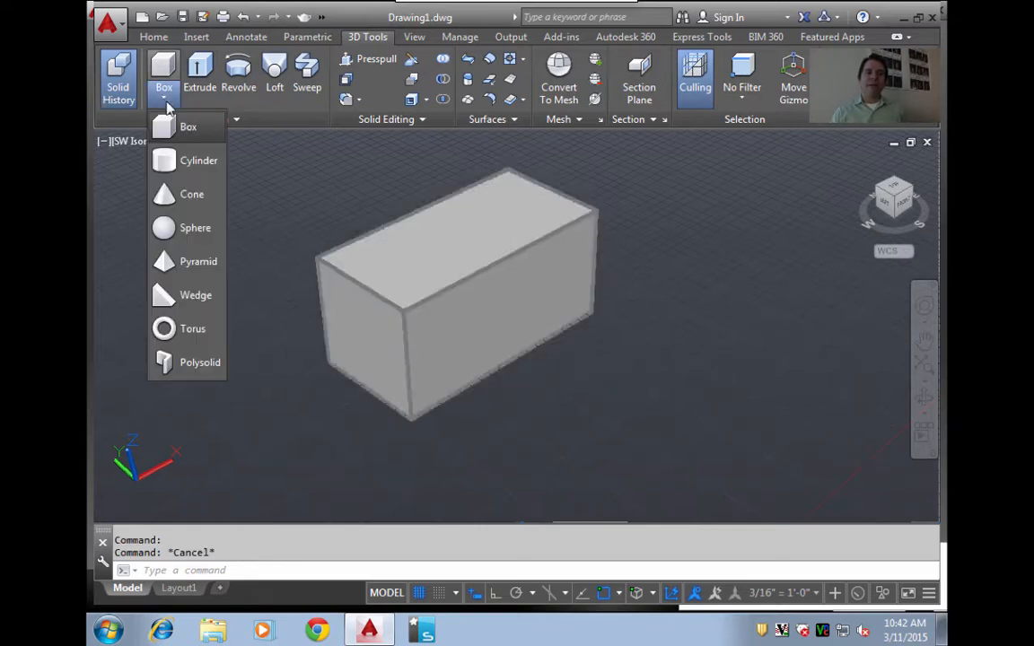
{"action": "left_click", "coordinate": [164, 228]}
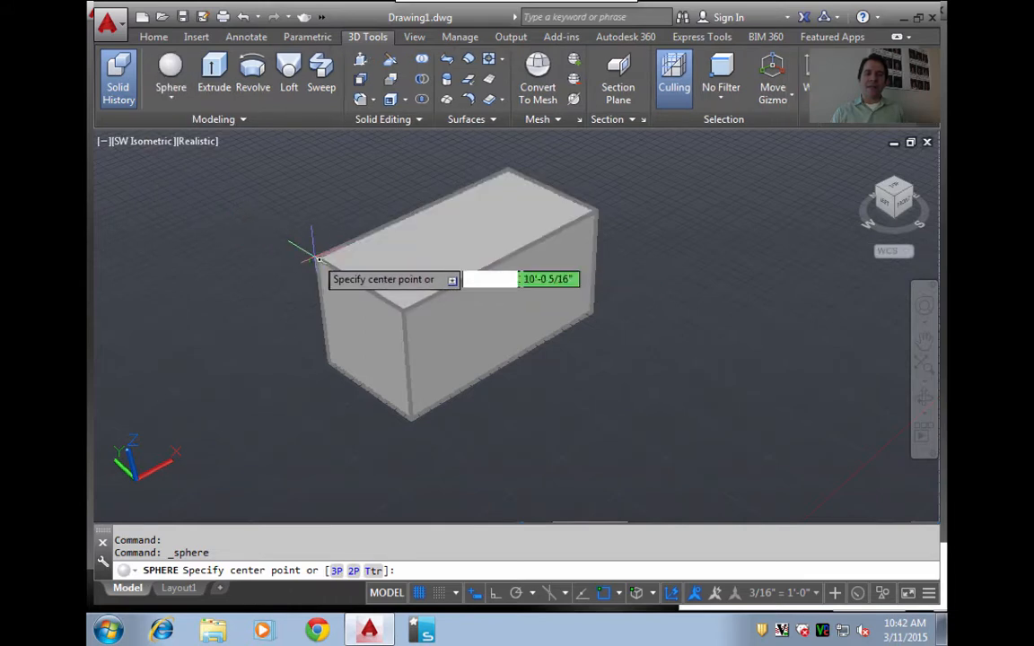
{"action": "left_click", "coordinate": [318, 258]}
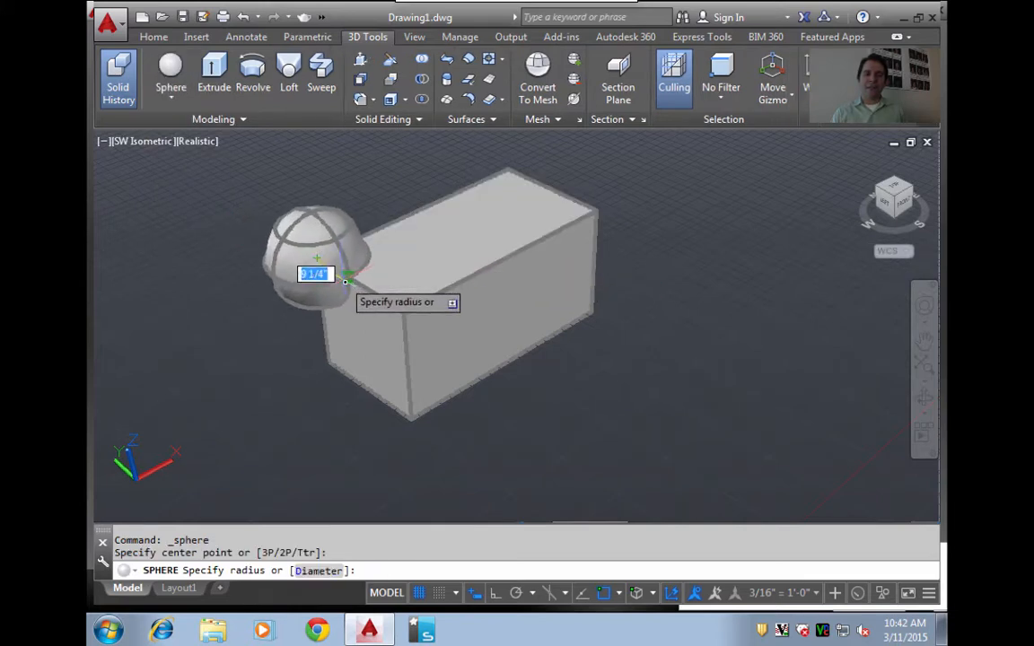
{"action": "left_click", "coordinate": [343, 281]}
Create a second sphere of about 8 1/4" radius centred on the near upper corner of the box's west end.
{"action": "key", "text": "Return"}
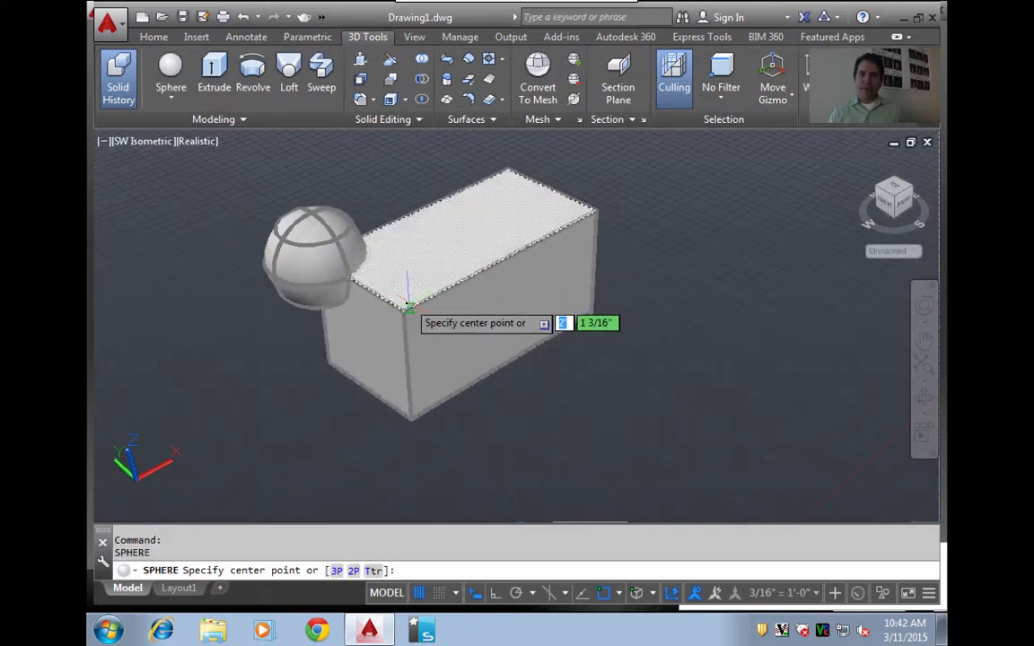
{"action": "left_click", "coordinate": [392, 303]}
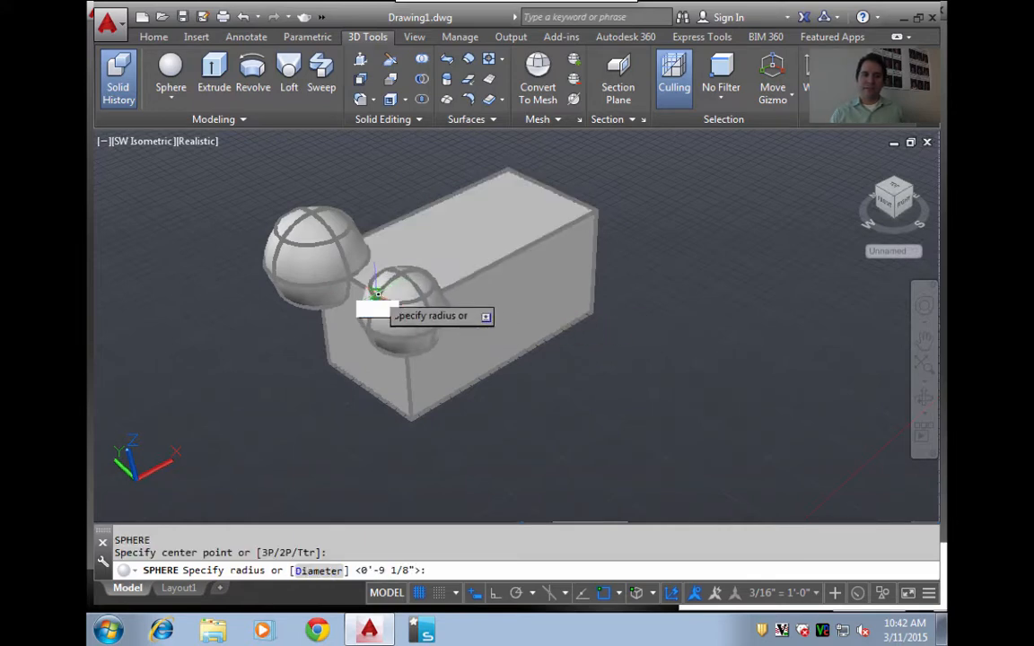
{"action": "left_click", "coordinate": [373, 292]}
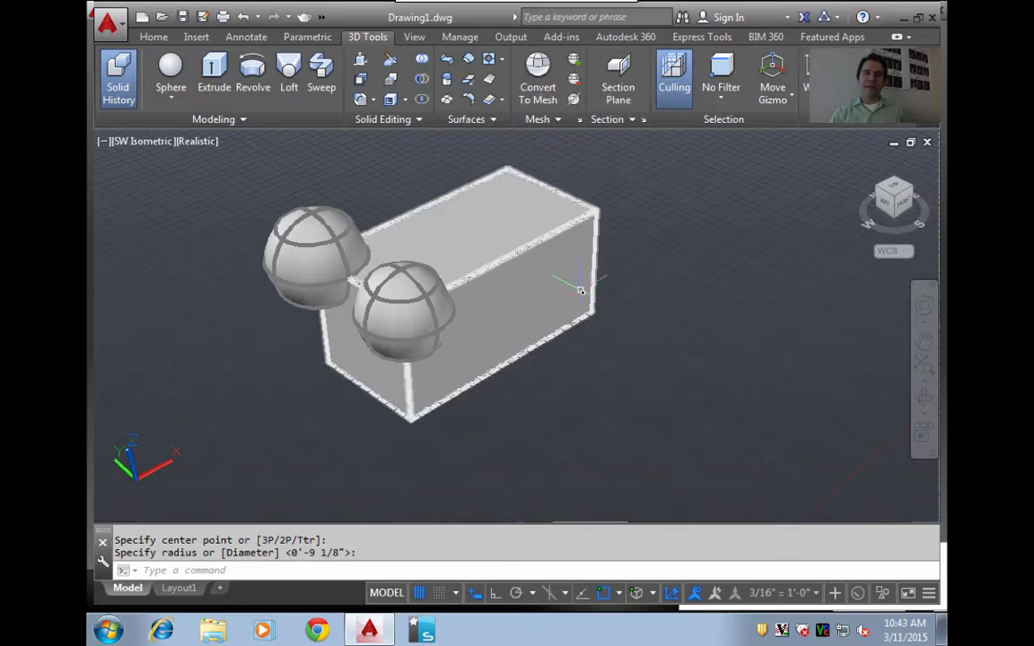
Subtract both corner spheres from the long box to cut rounded notches into its upper corners.
{"action": "type", "text": "SUB"}
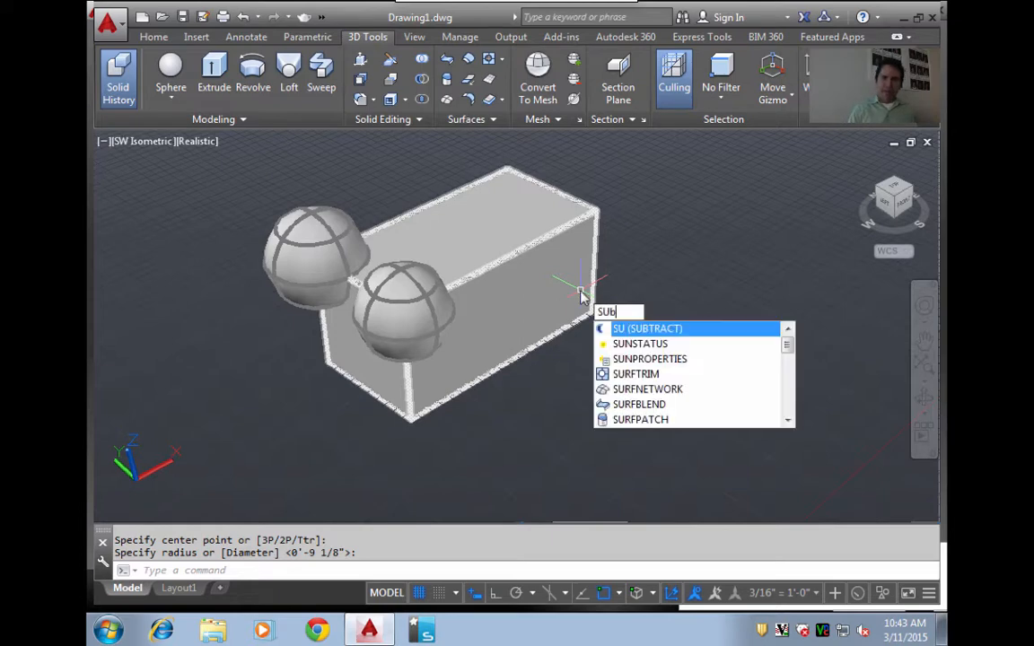
{"action": "type", "text": "TRACT"}
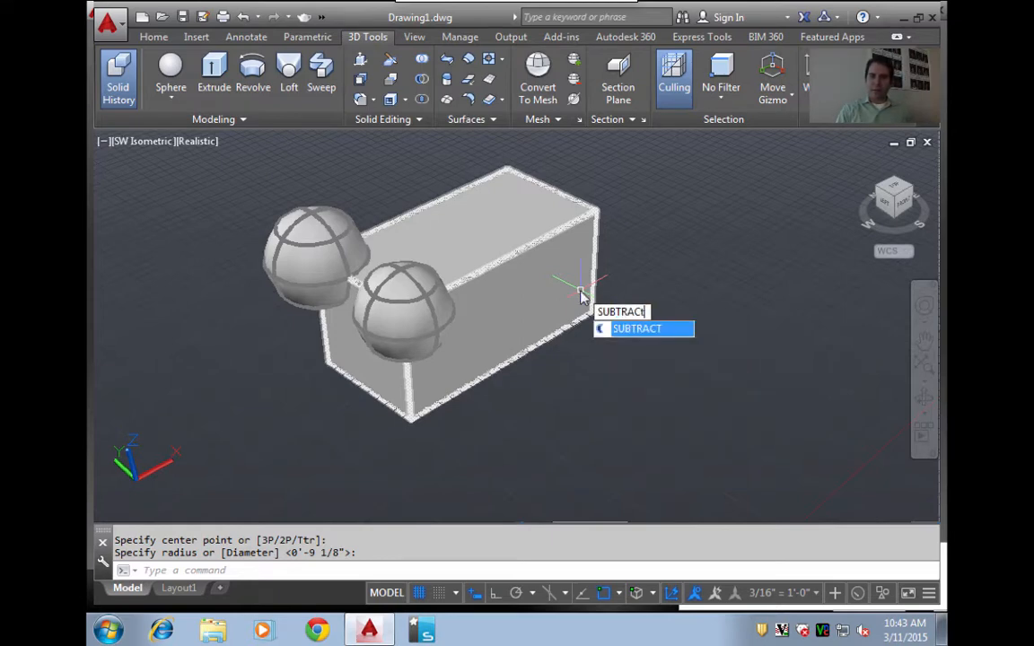
{"action": "key", "text": "Return"}
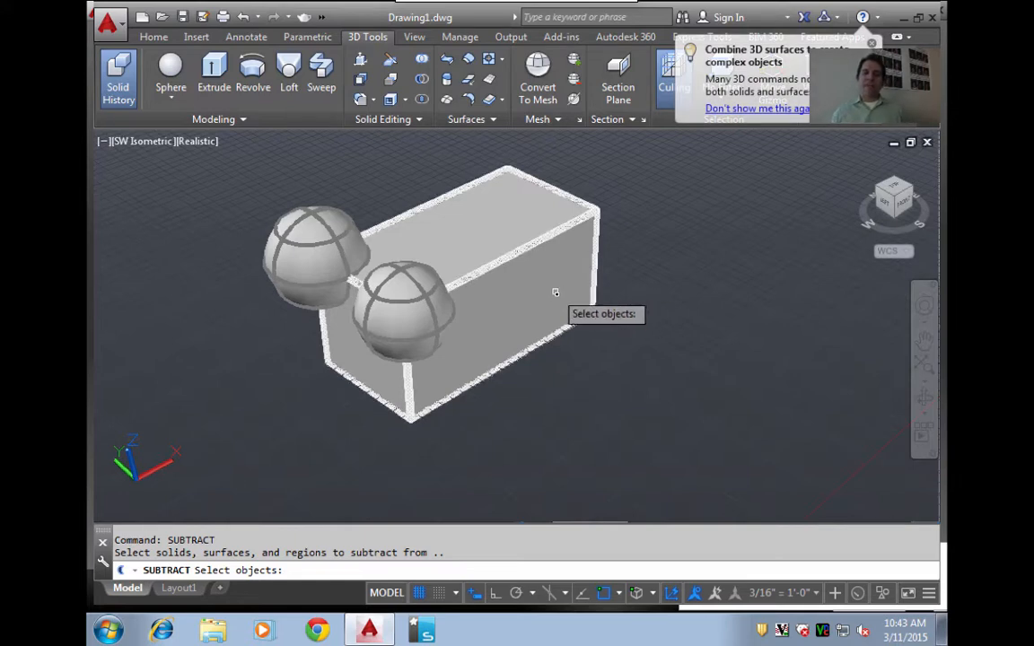
{"action": "left_click", "coordinate": [456, 244]}
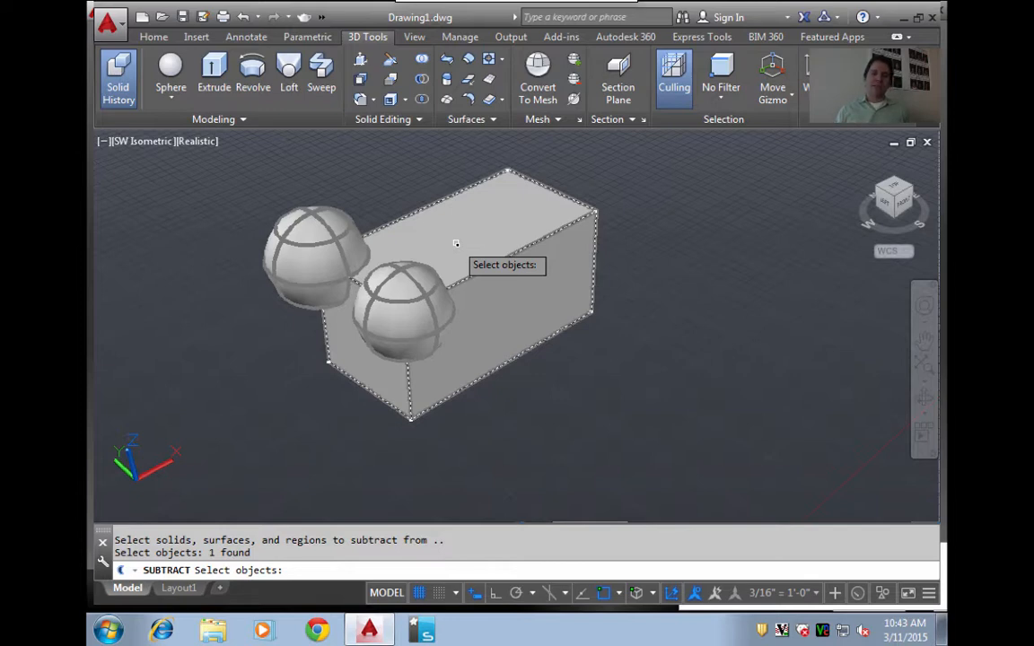
{"action": "key", "text": "Return"}
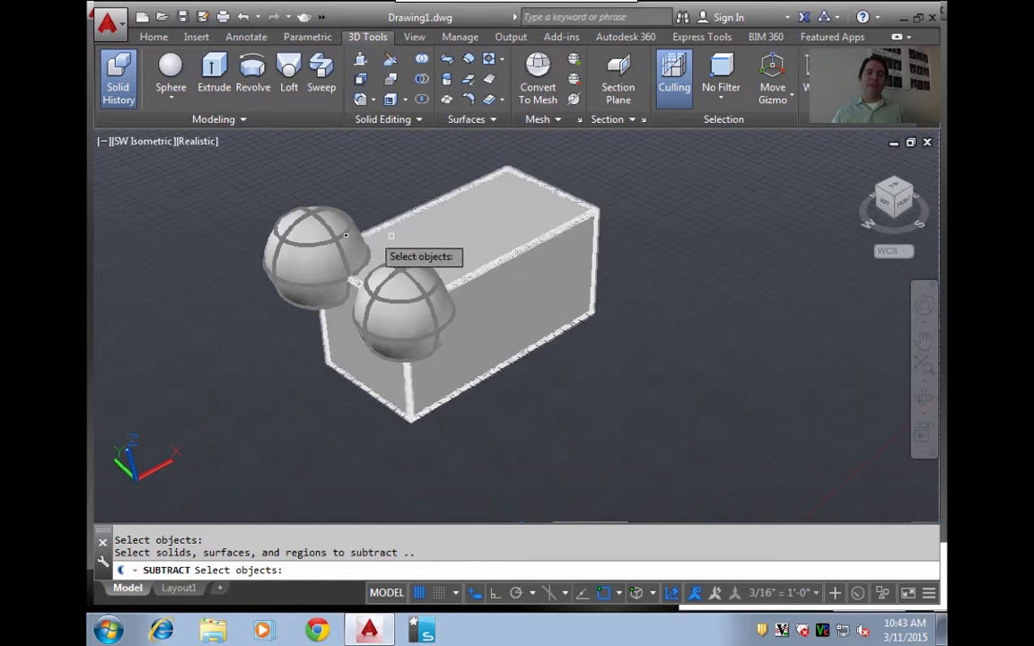
{"action": "left_click", "coordinate": [305, 237]}
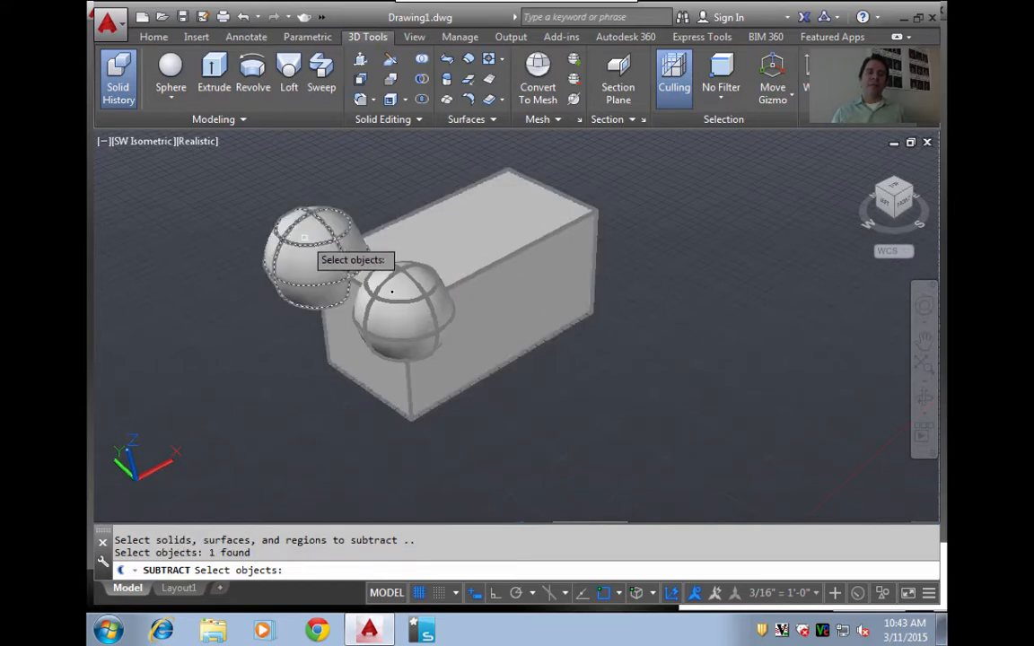
{"action": "left_click", "coordinate": [409, 284]}
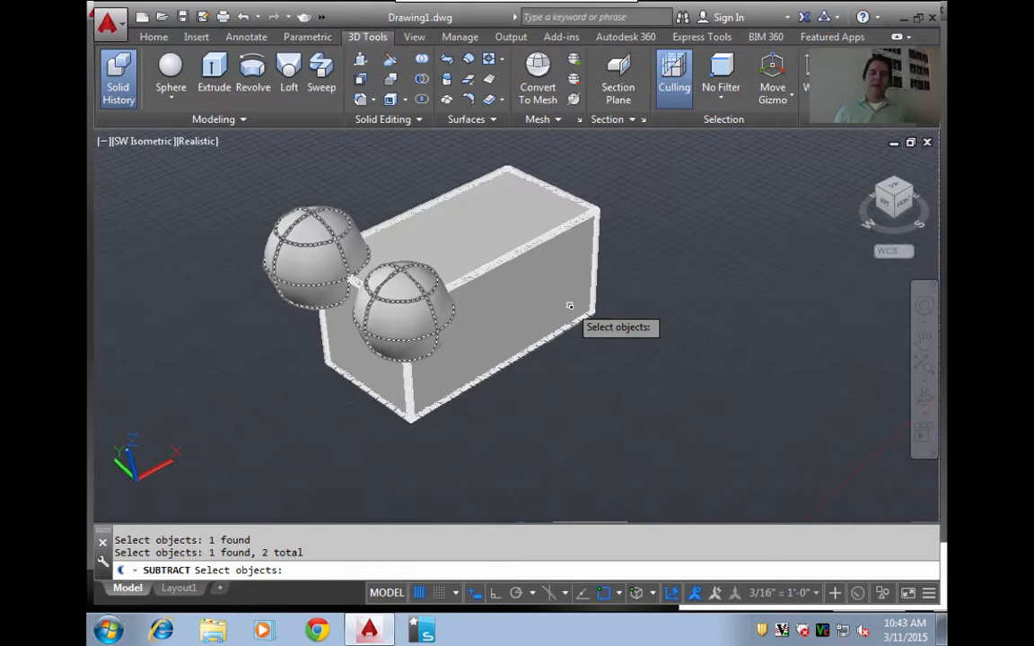
{"action": "key", "text": "Return"}
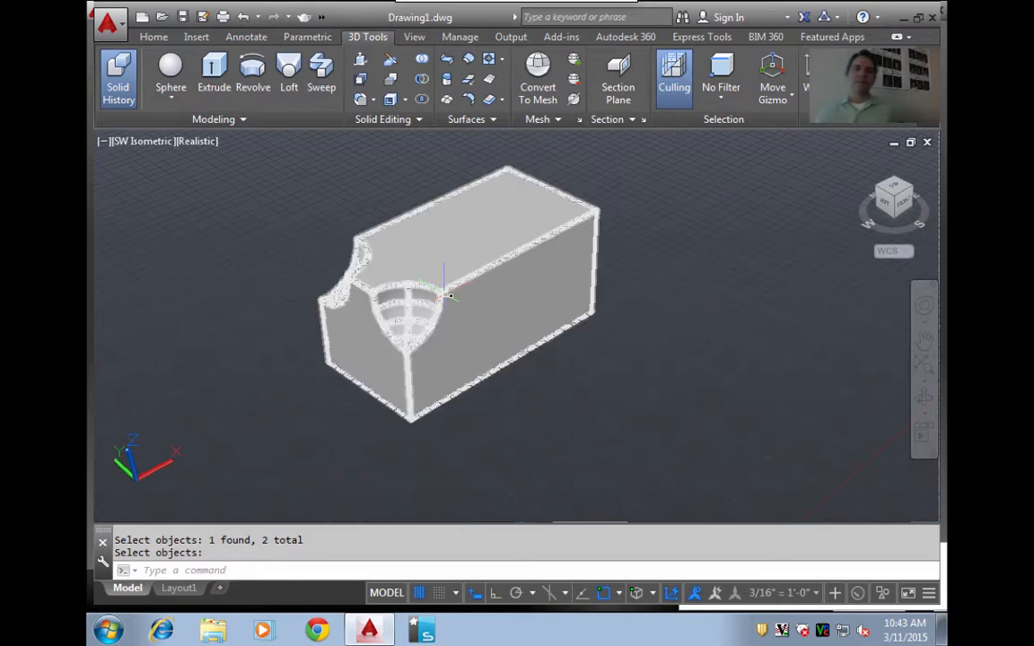
Create a sphere of about 1'-9 3/8" radius centred midway along the notched end's upper edge, and inspect it from the top and at an angle.
{"action": "left_click", "coordinate": [170, 74]}
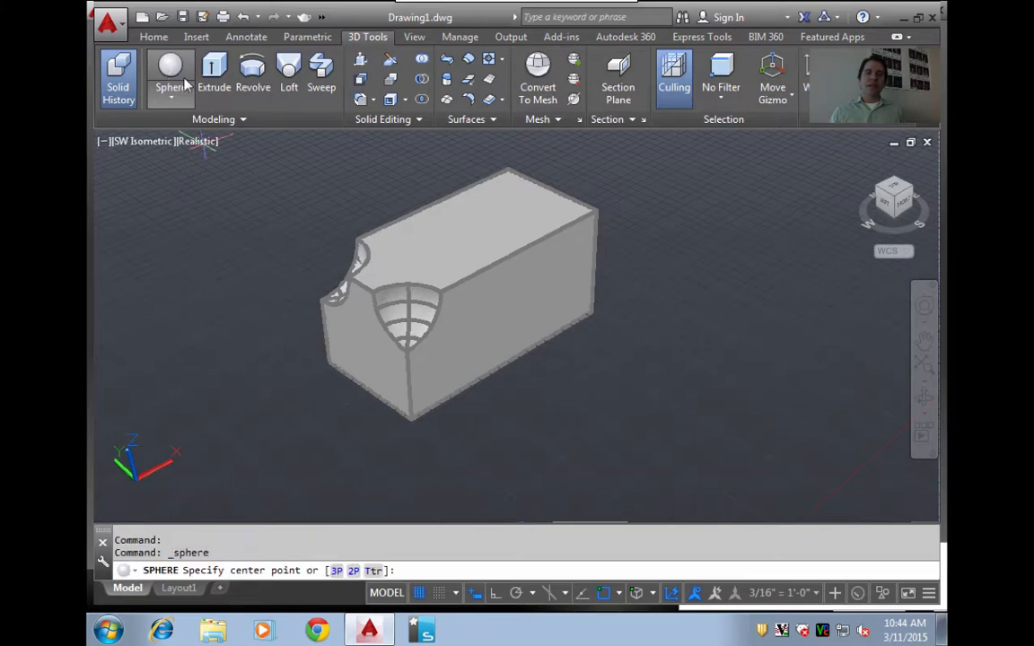
{"action": "left_click", "coordinate": [361, 284]}
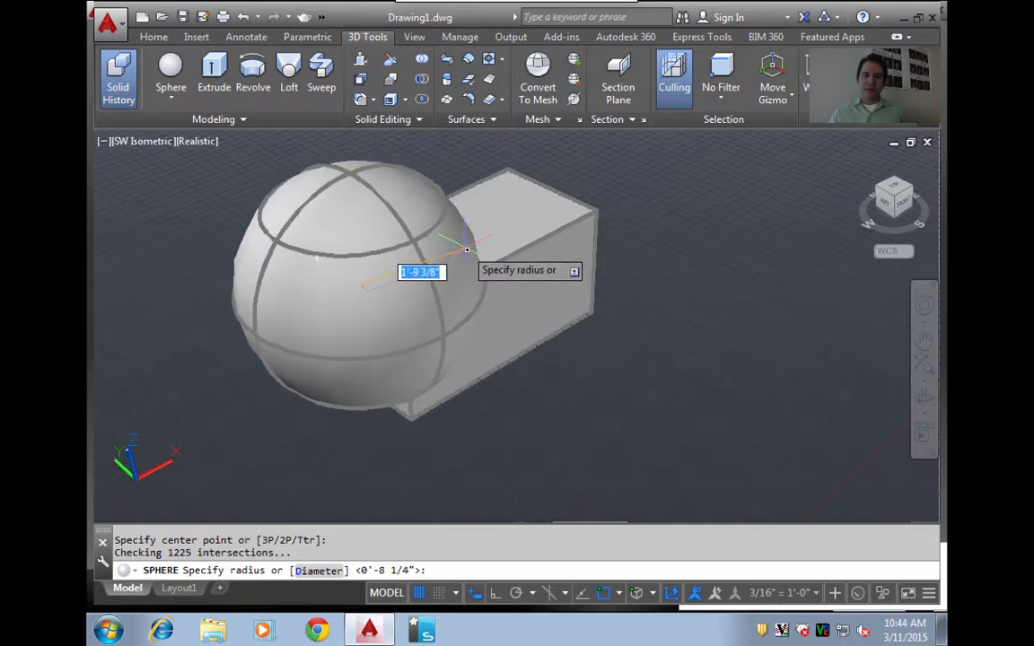
{"action": "left_click", "coordinate": [467, 249]}
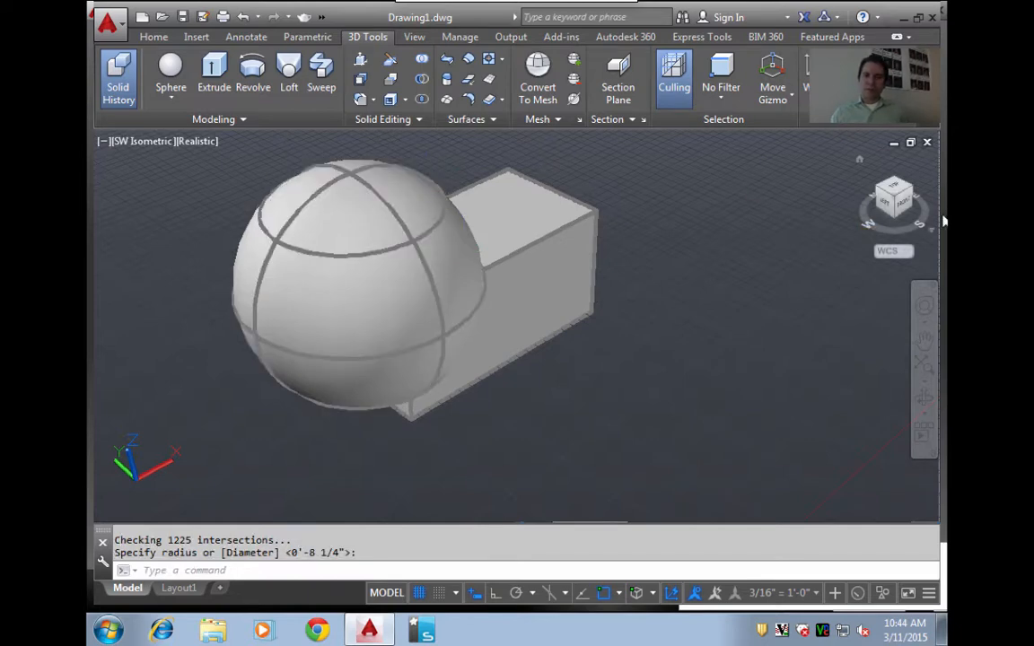
{"action": "left_click", "coordinate": [897, 193]}
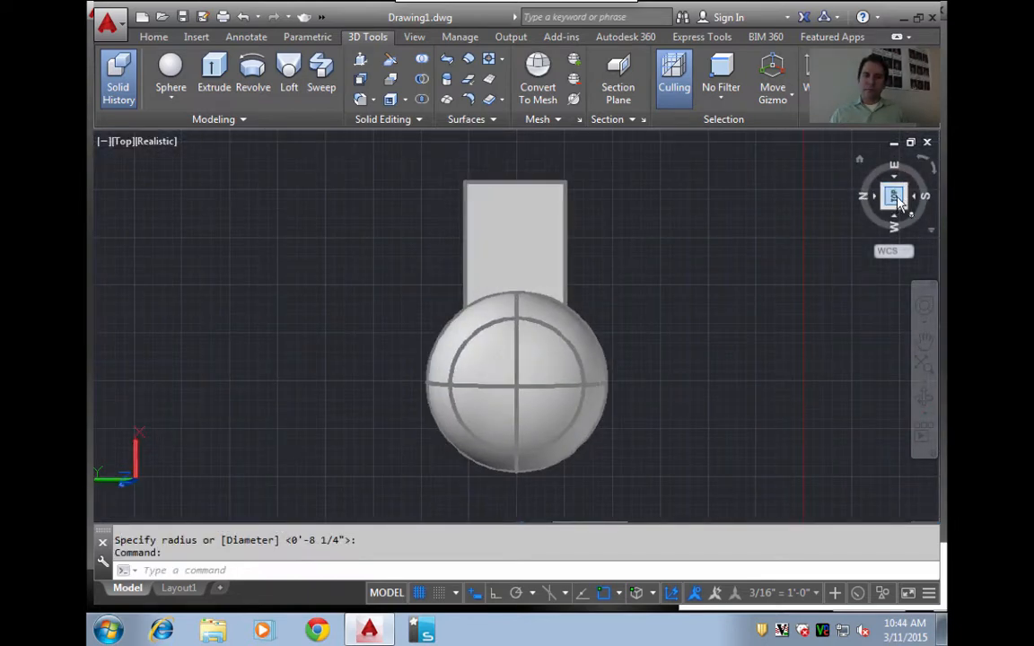
{"action": "left_click_drag", "start_coordinate": [909, 211], "coordinate": [785, 300]}
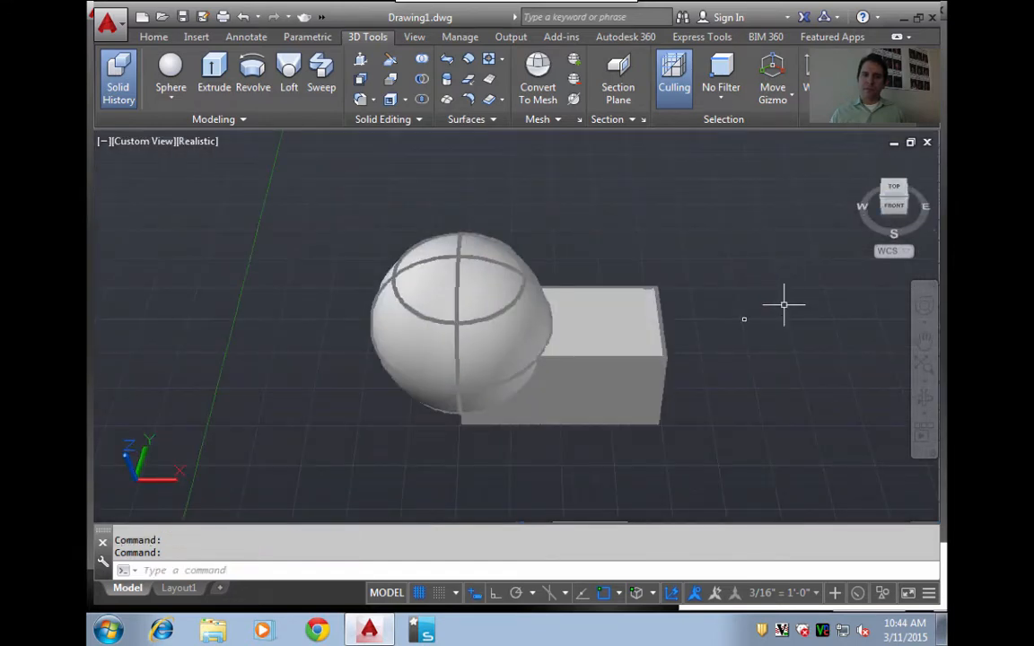
{"action": "left_click", "coordinate": [883, 202]}
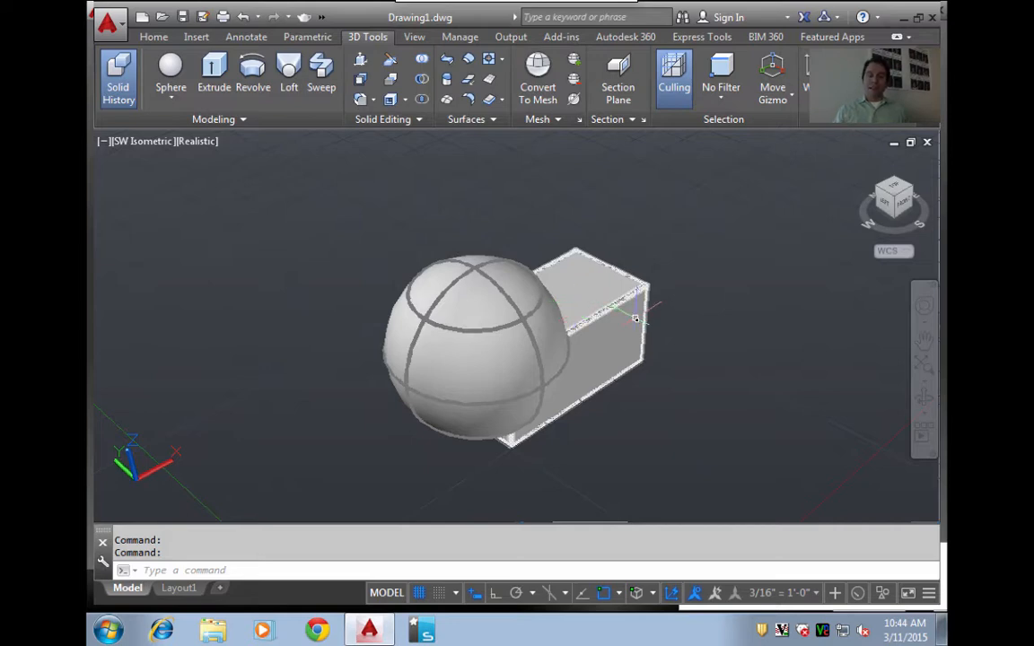
Subtract the large sphere from the long box to carve a concave curve into its west end.
{"action": "type", "text": "s"}
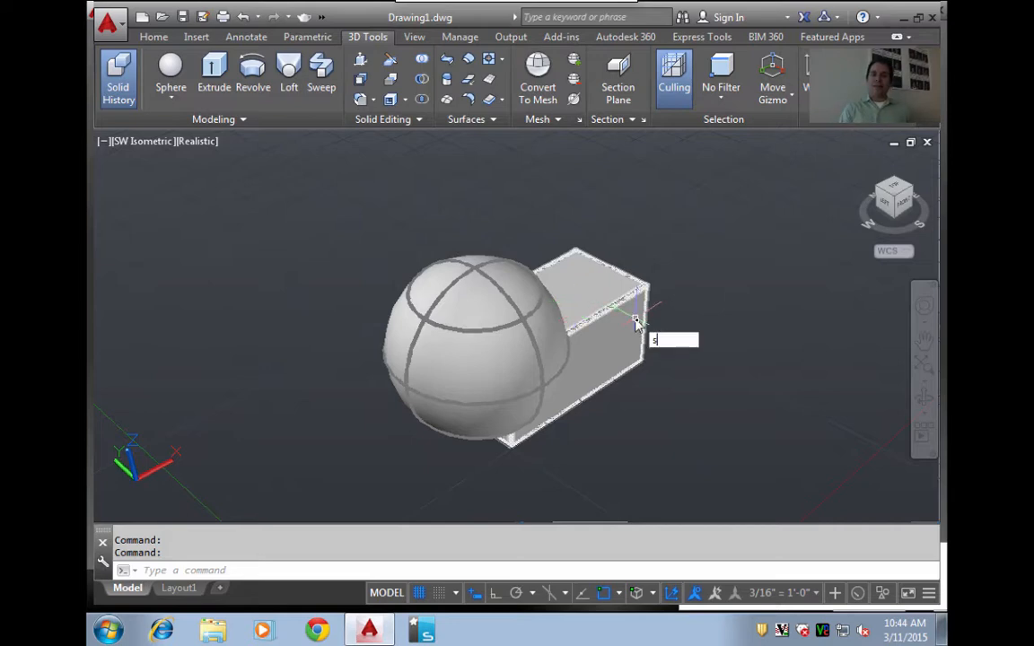
{"action": "type", "text": "ubtract"}
{"action": "key", "text": "Return"}
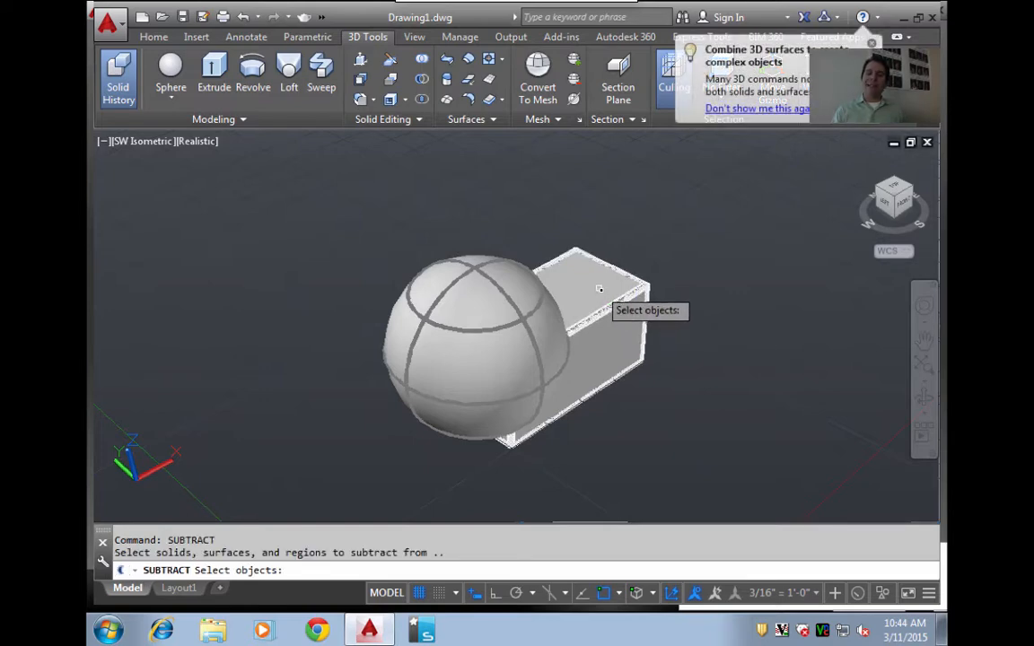
{"action": "left_click", "coordinate": [600, 287]}
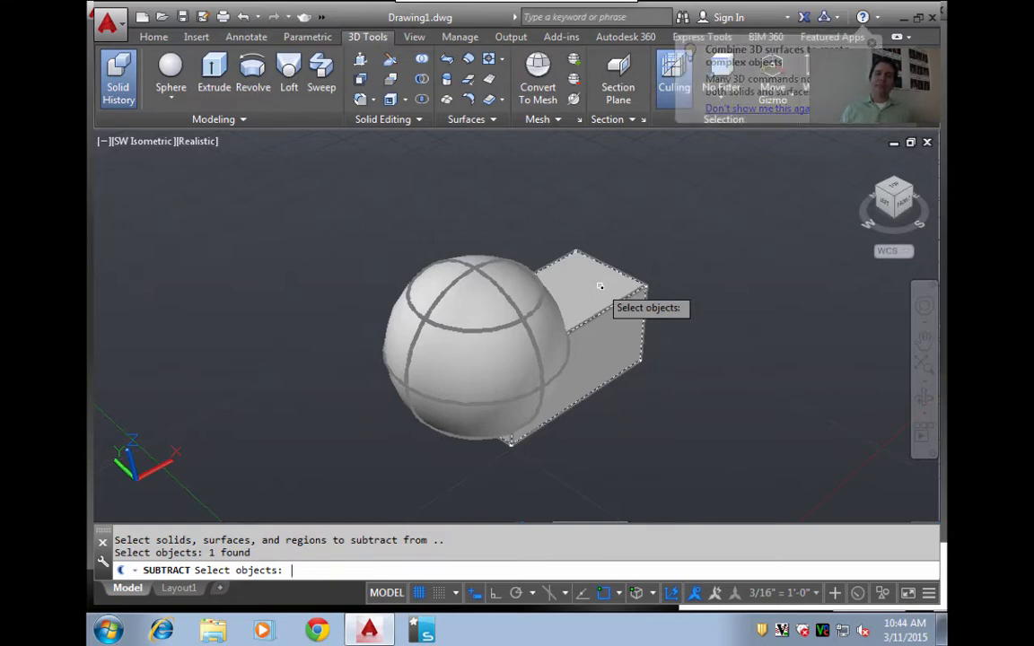
{"action": "key", "text": "Return"}
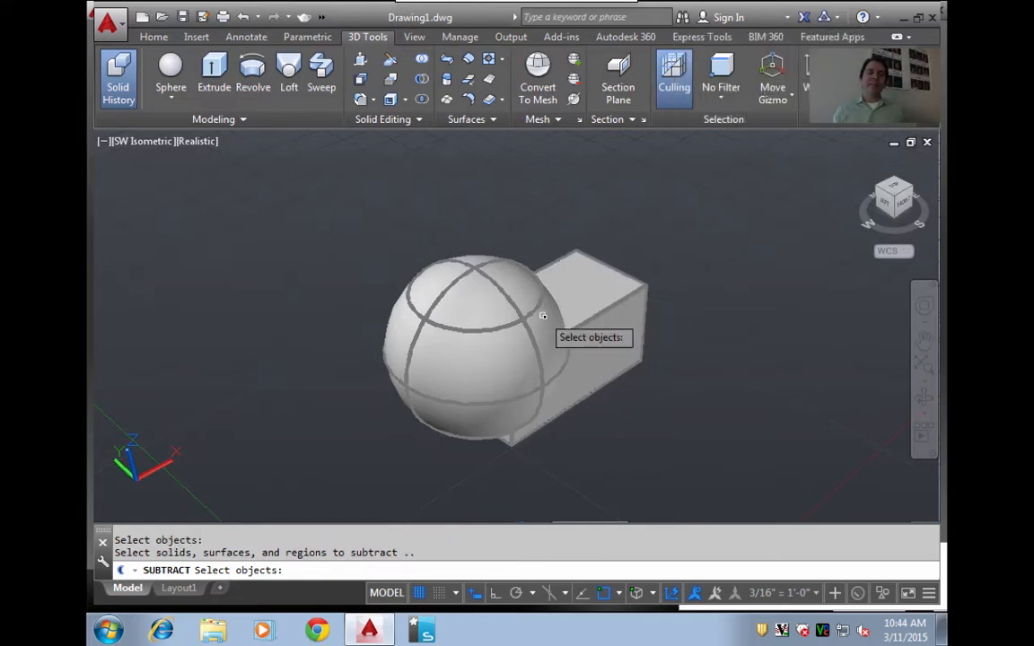
{"action": "left_click", "coordinate": [449, 280]}
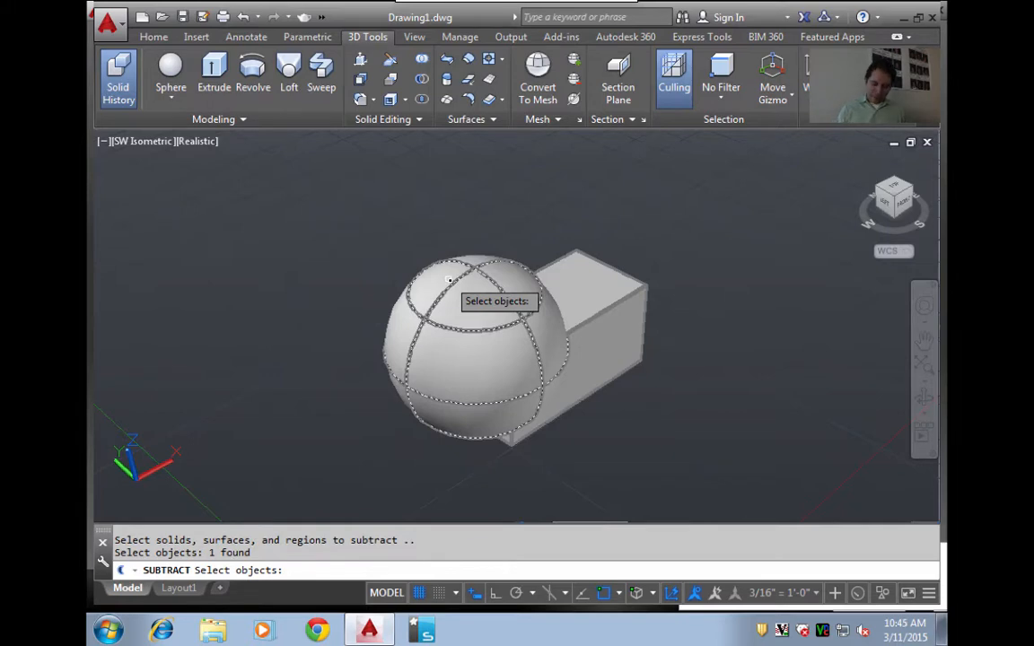
{"action": "key", "text": "Return"}
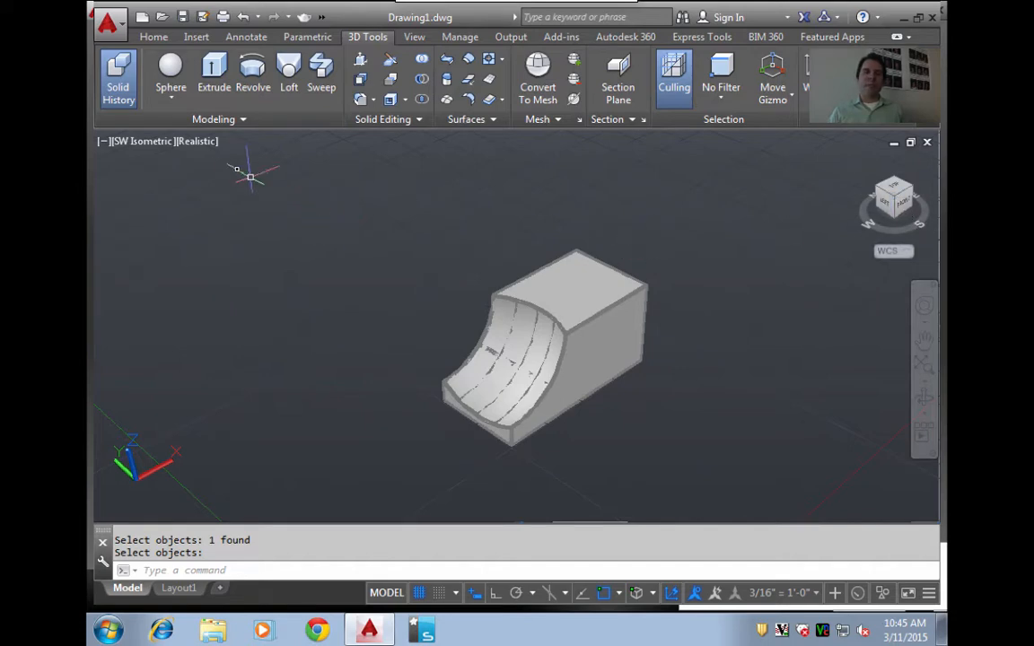
Create a large solid cylinder centred on the far lower corner of the box's carved west end, taller than the box and overlapping most of it.
{"action": "left_click", "coordinate": [171, 99]}
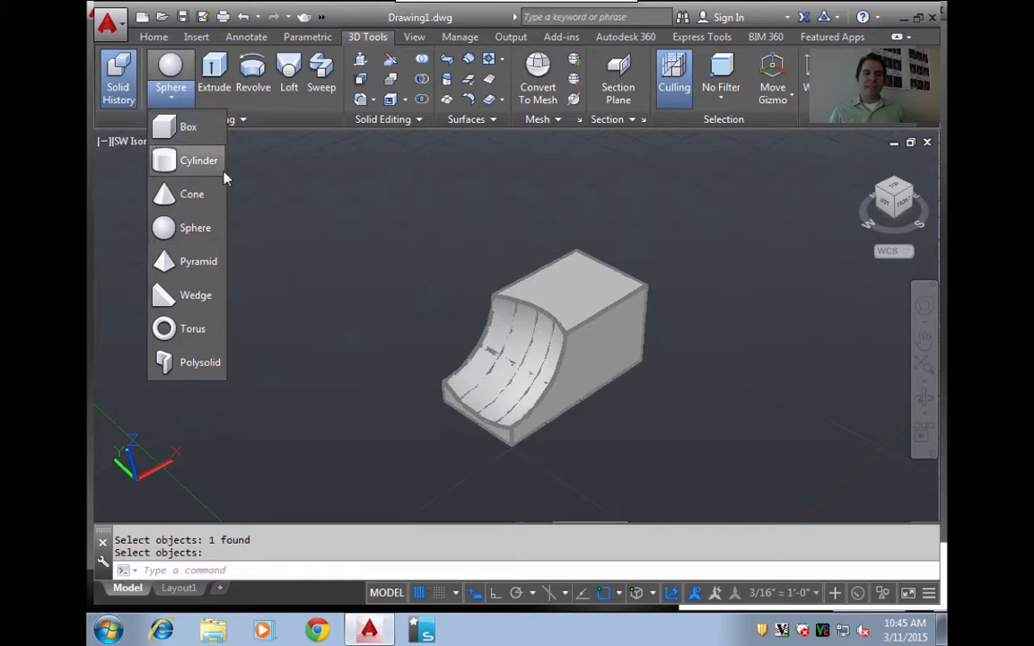
{"action": "left_click", "coordinate": [179, 160]}
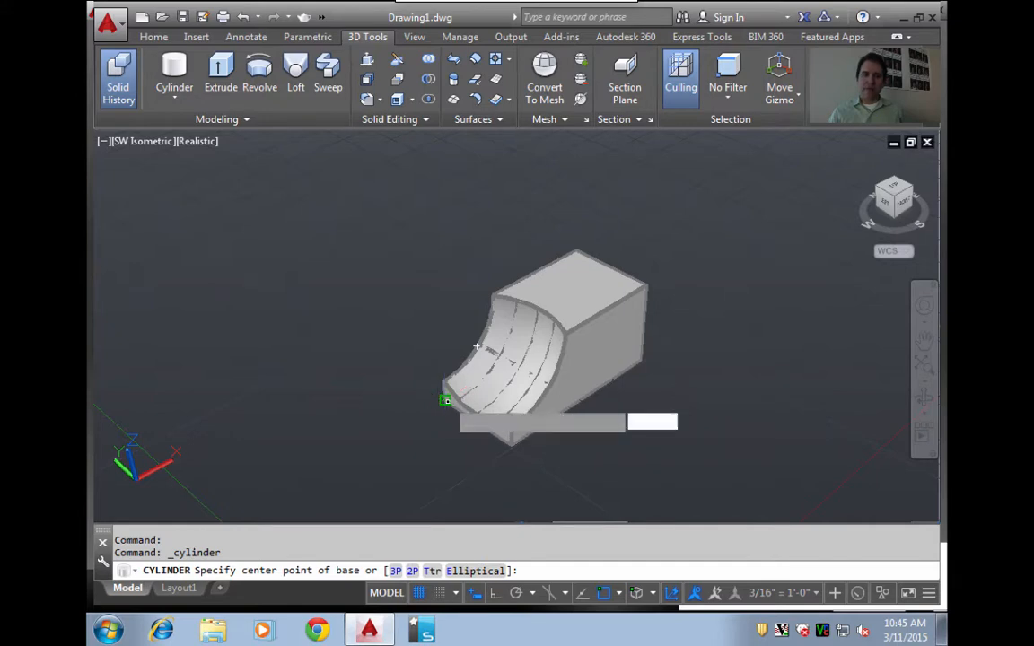
{"action": "left_click", "coordinate": [442, 400]}
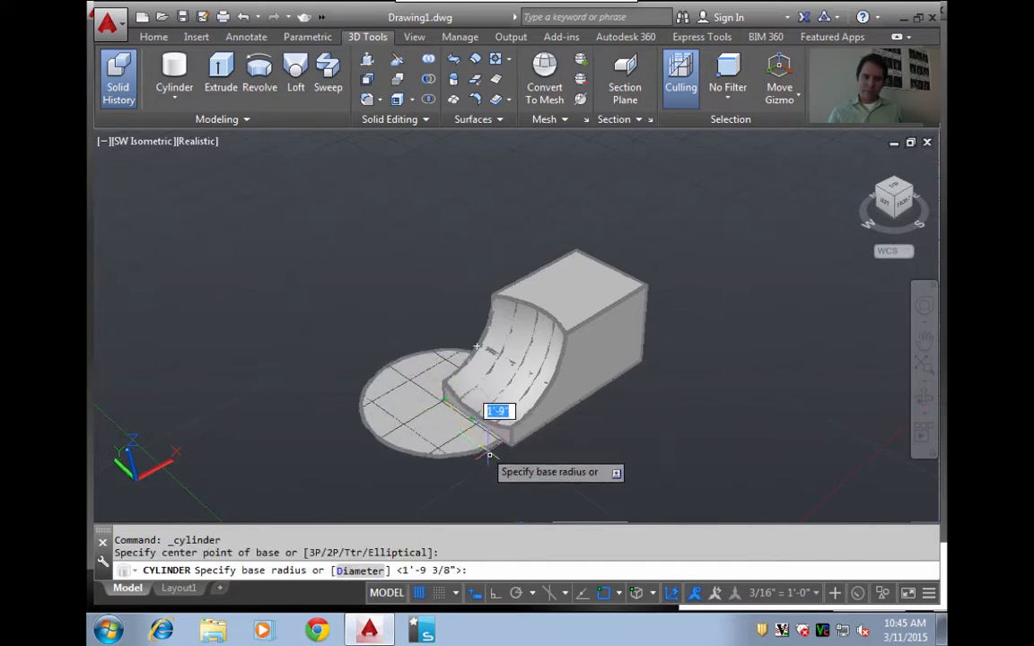
{"action": "left_click", "coordinate": [532, 487]}
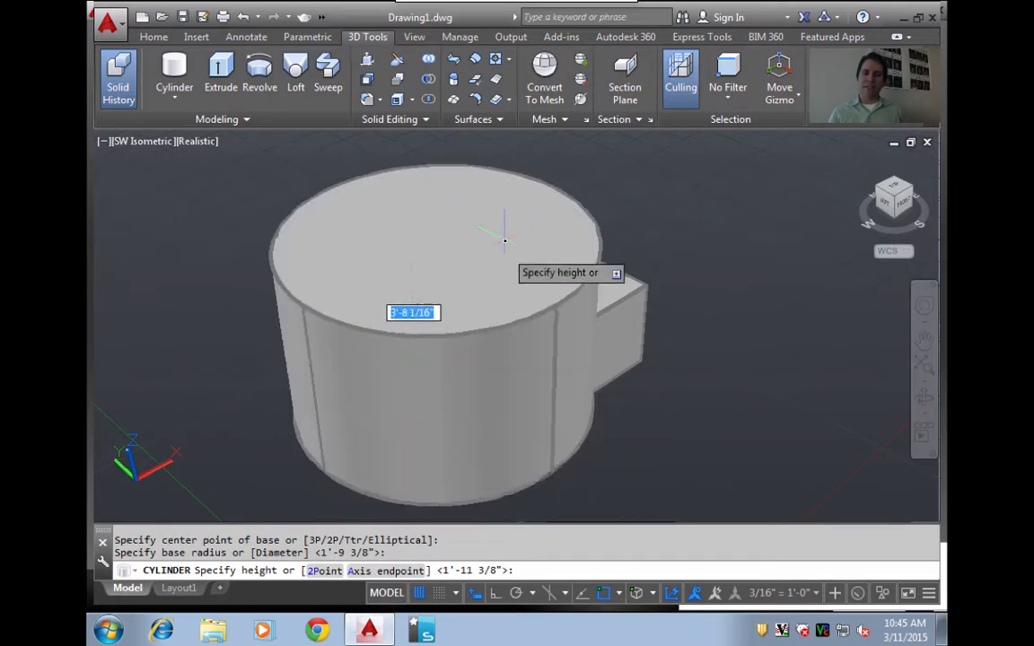
{"action": "left_click", "coordinate": [487, 210]}
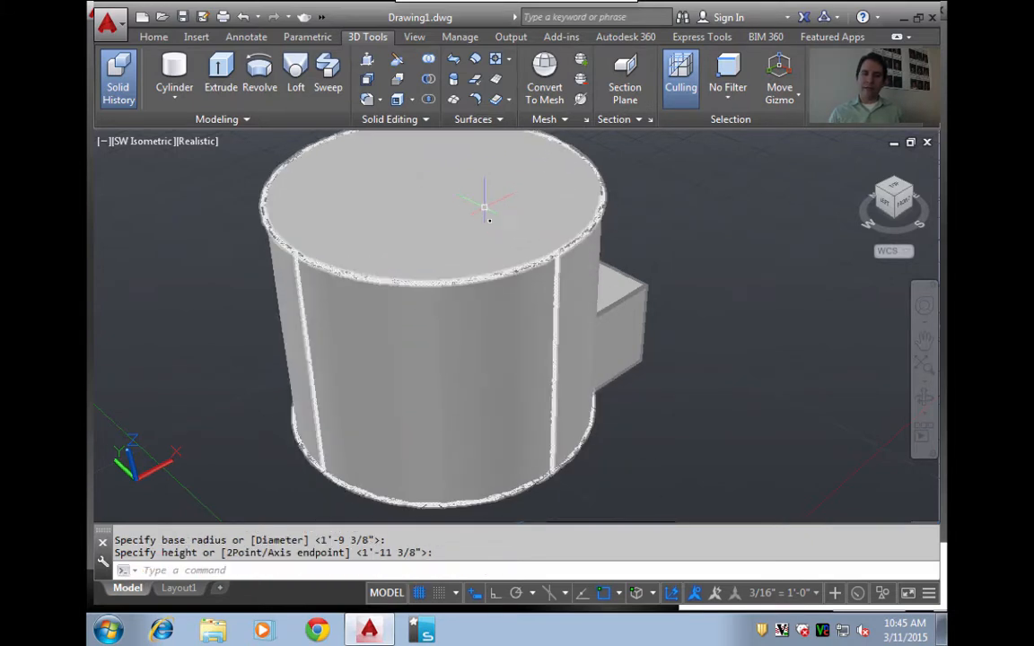
Move the cylinder about 8 1/4" straight down along the Z axis so it extends below the box's base.
{"action": "left_click", "coordinate": [432, 285]}
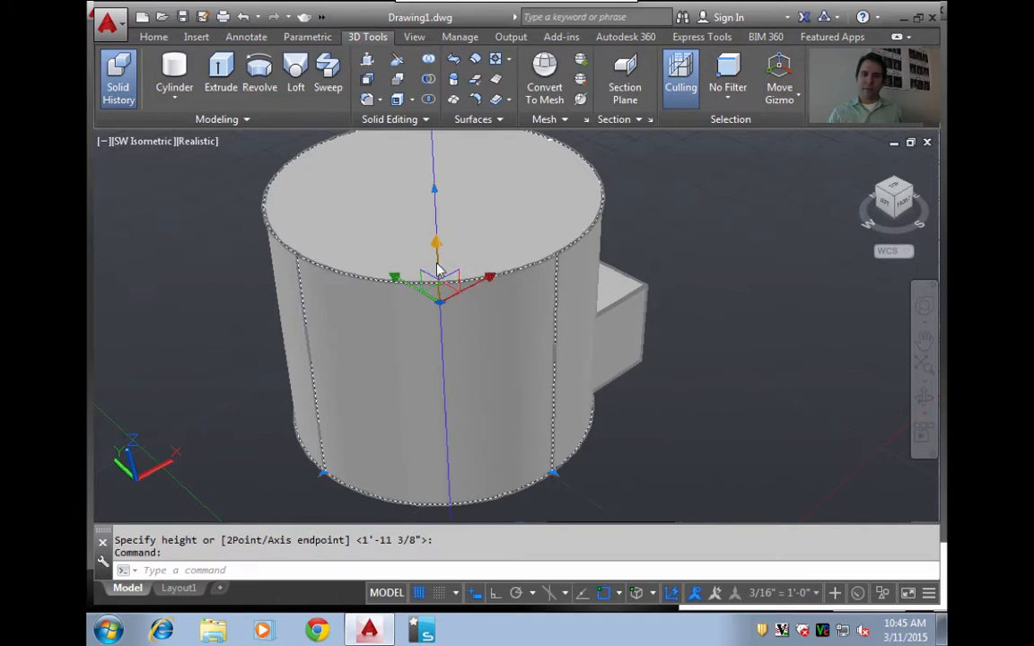
{"action": "left_click", "coordinate": [437, 260]}
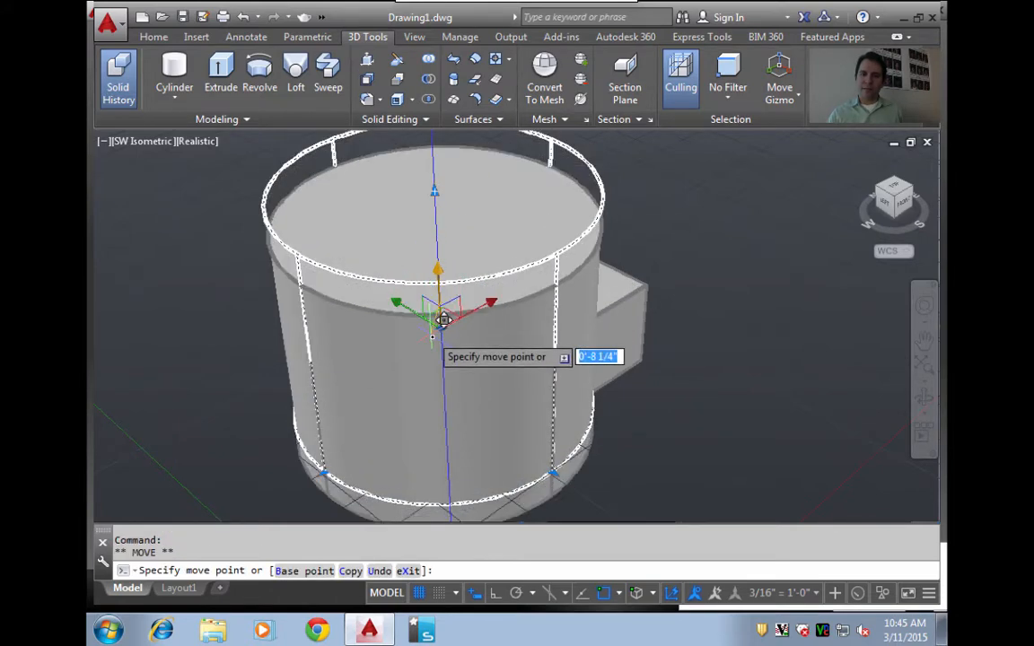
{"action": "left_click", "coordinate": [438, 314]}
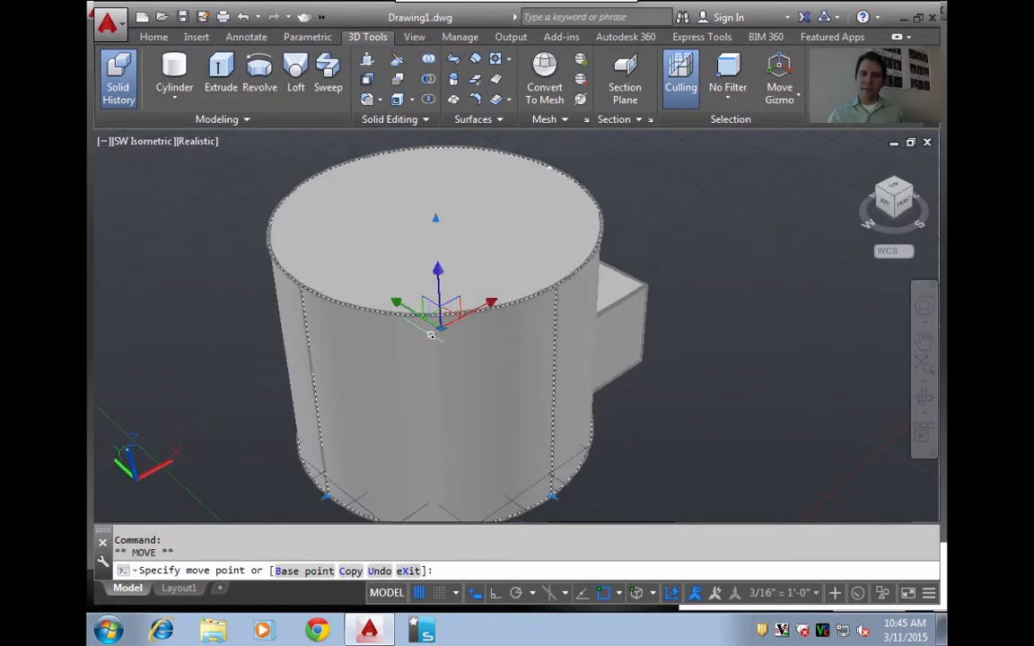
Set the visual style to X-ray and examine the overlap of cylinder and box from the front, top, back and southwest isometric views.
{"action": "left_click", "coordinate": [196, 141]}
{"action": "left_click", "coordinate": [225, 352]}
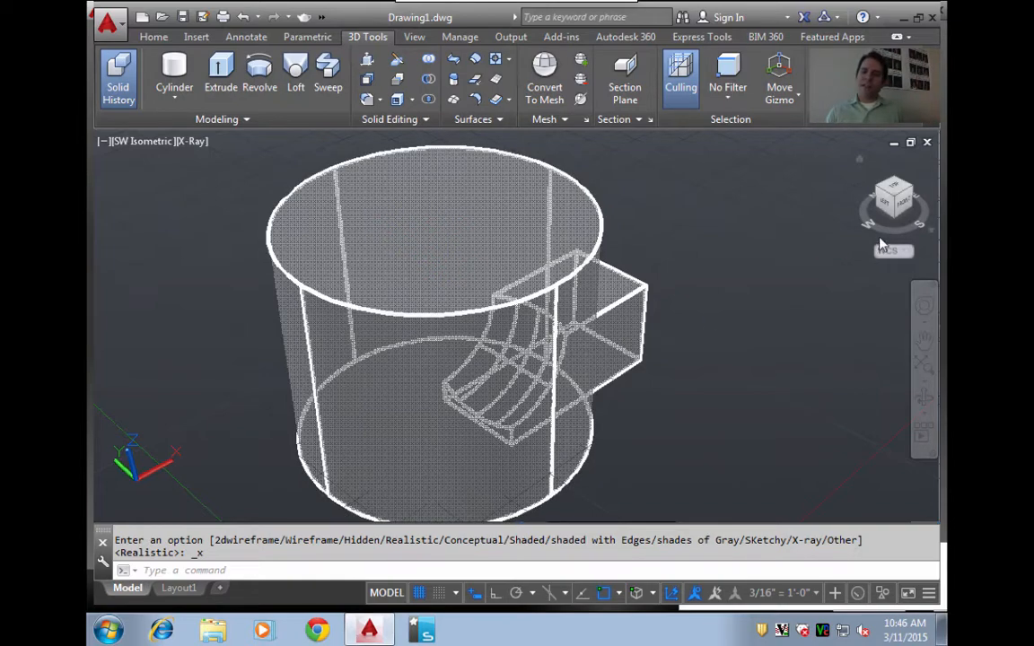
{"action": "left_click", "coordinate": [905, 209]}
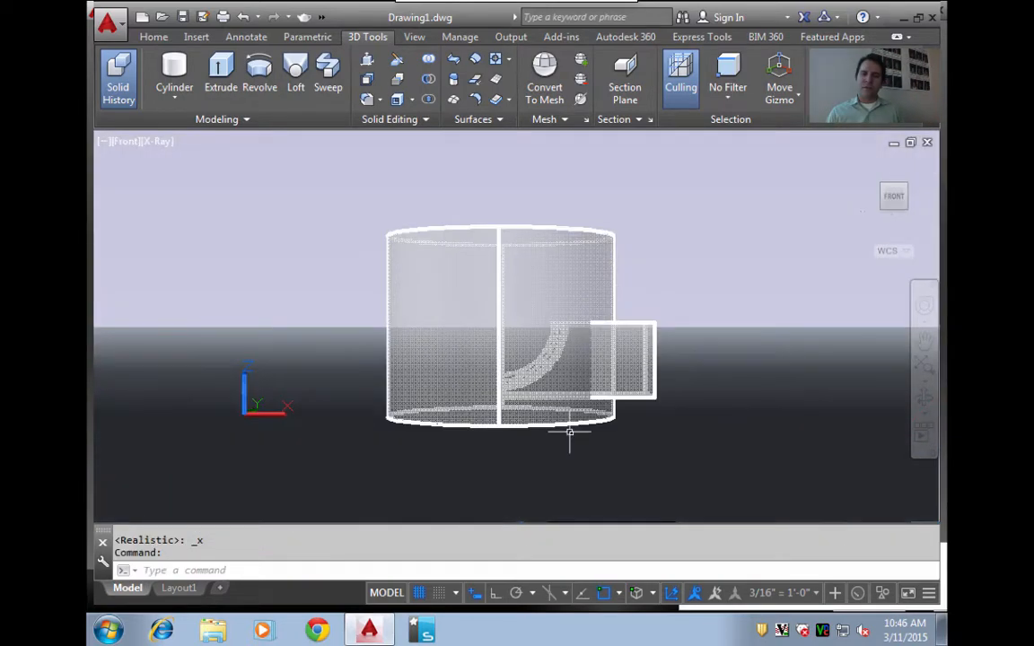
{"action": "left_click", "coordinate": [895, 184]}
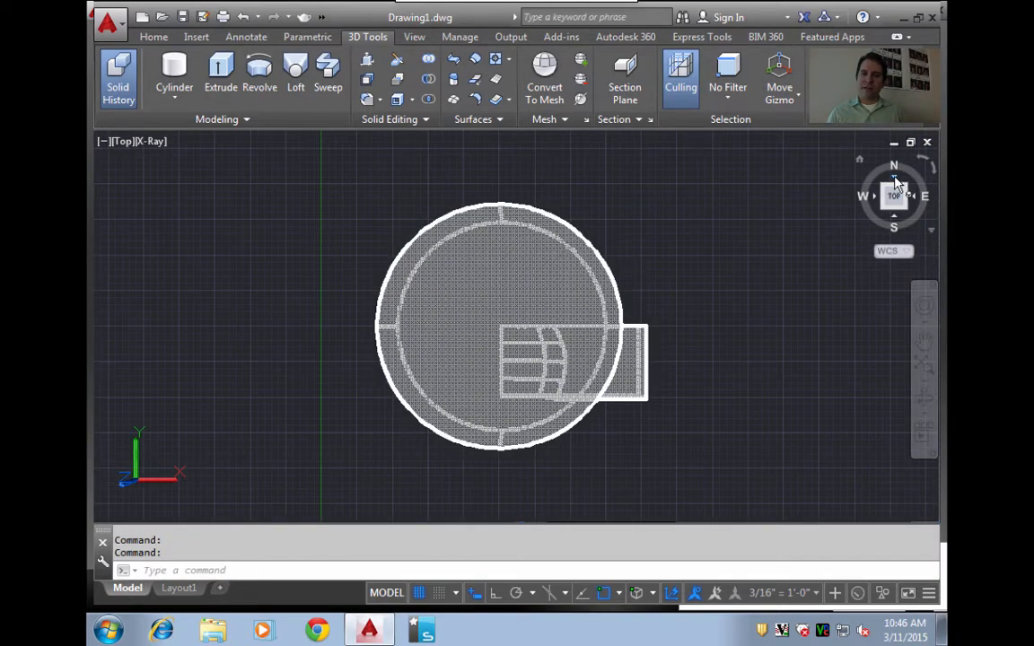
{"action": "left_click", "coordinate": [894, 184]}
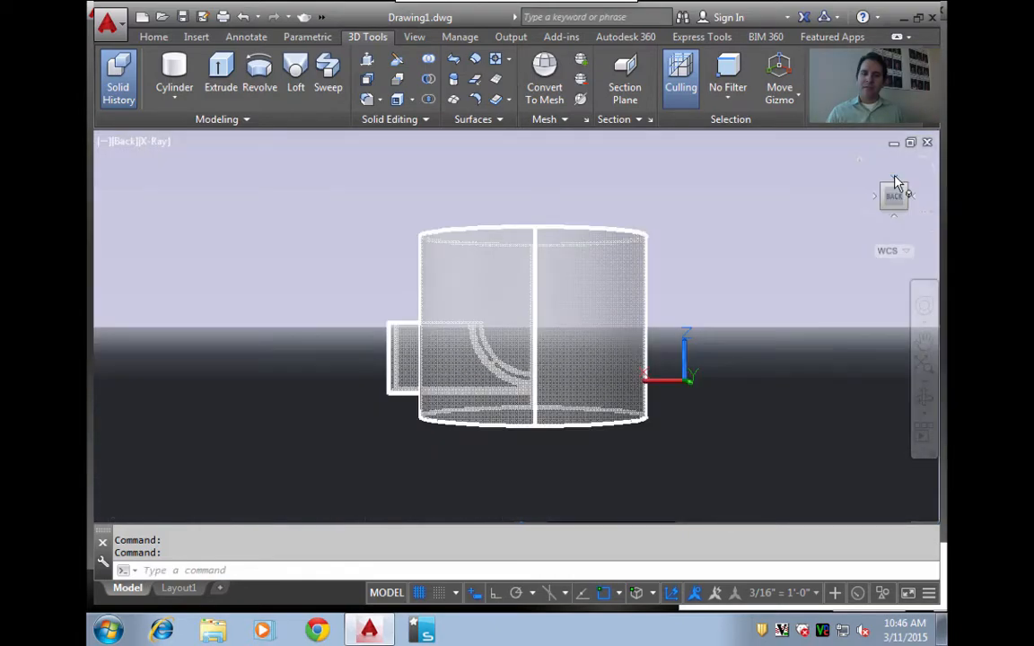
{"action": "left_click", "coordinate": [914, 200]}
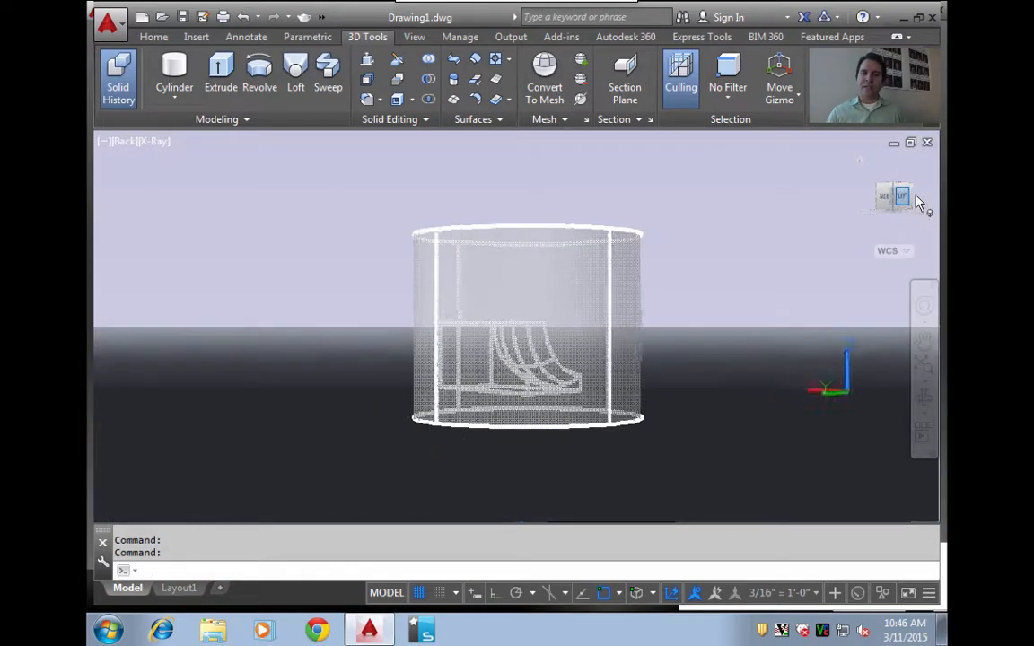
{"action": "left_click", "coordinate": [915, 201]}
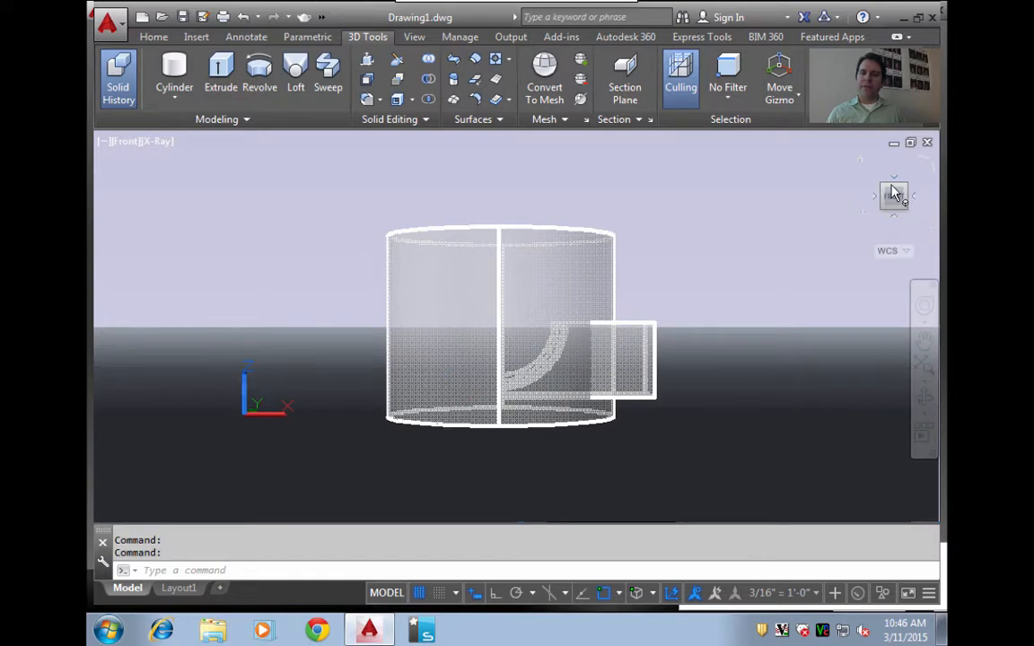
{"action": "left_click", "coordinate": [883, 185]}
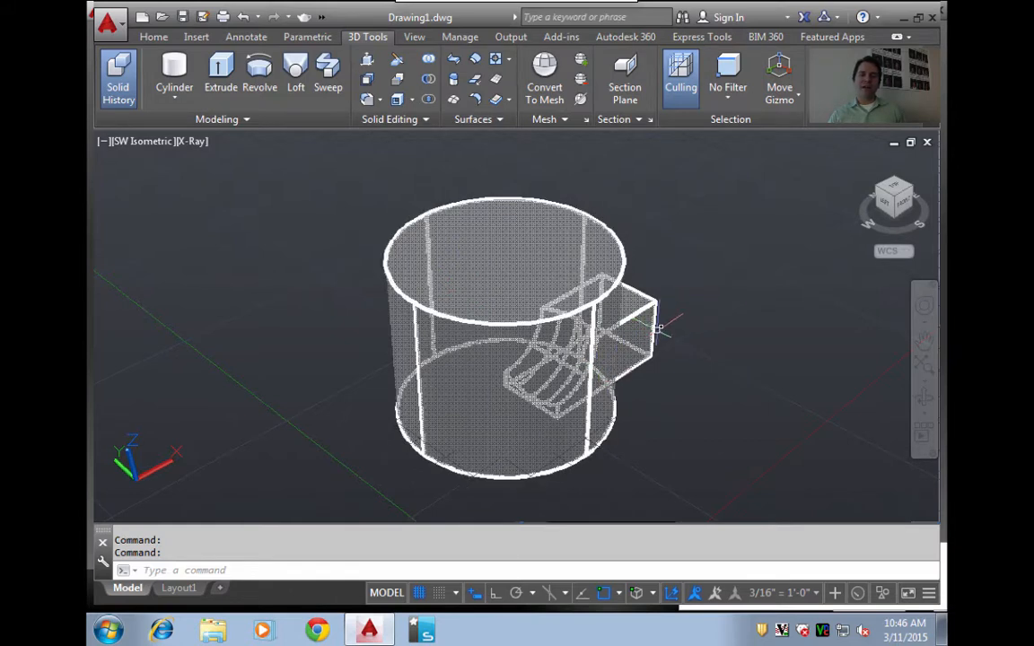
Intersect the carved box with the cylinder to keep only their shared volume.
{"action": "left_click", "coordinate": [642, 312]}
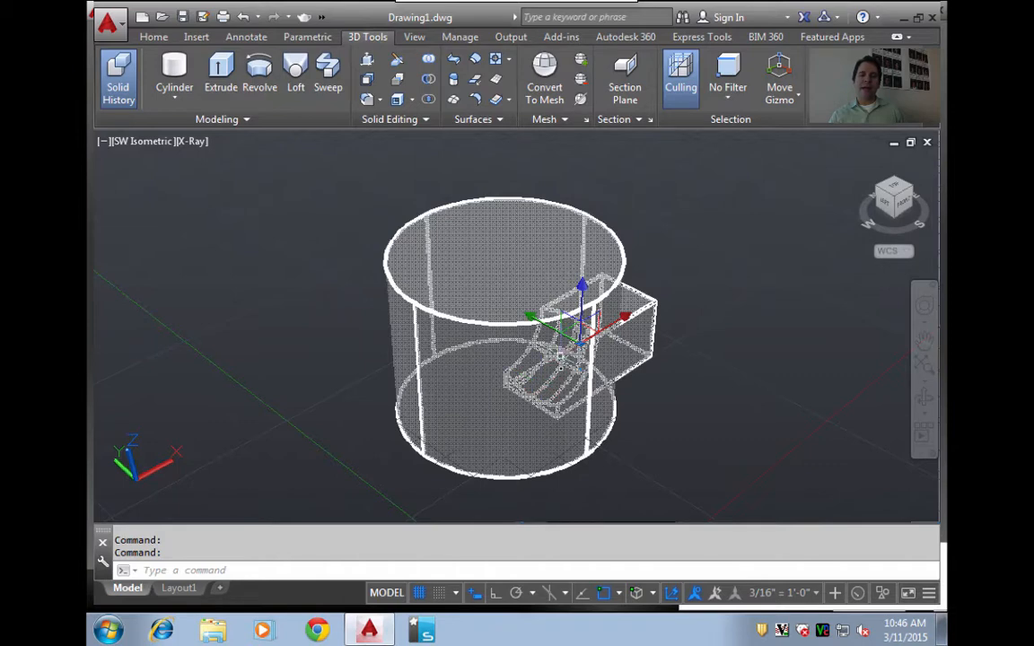
{"action": "key", "text": "Escape"}
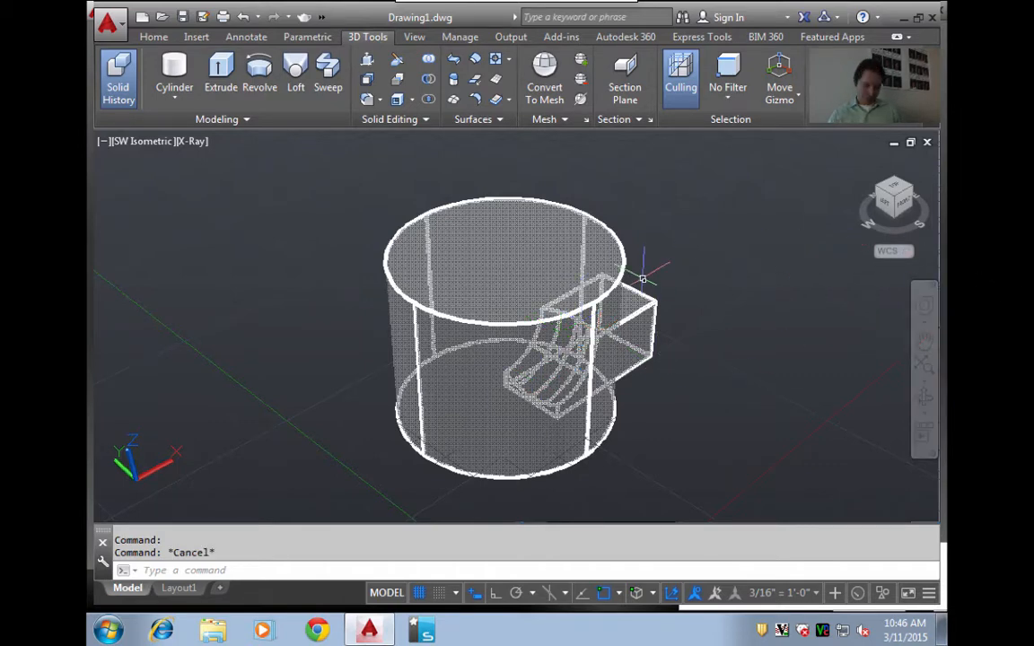
{"action": "type", "text": "intresect"}
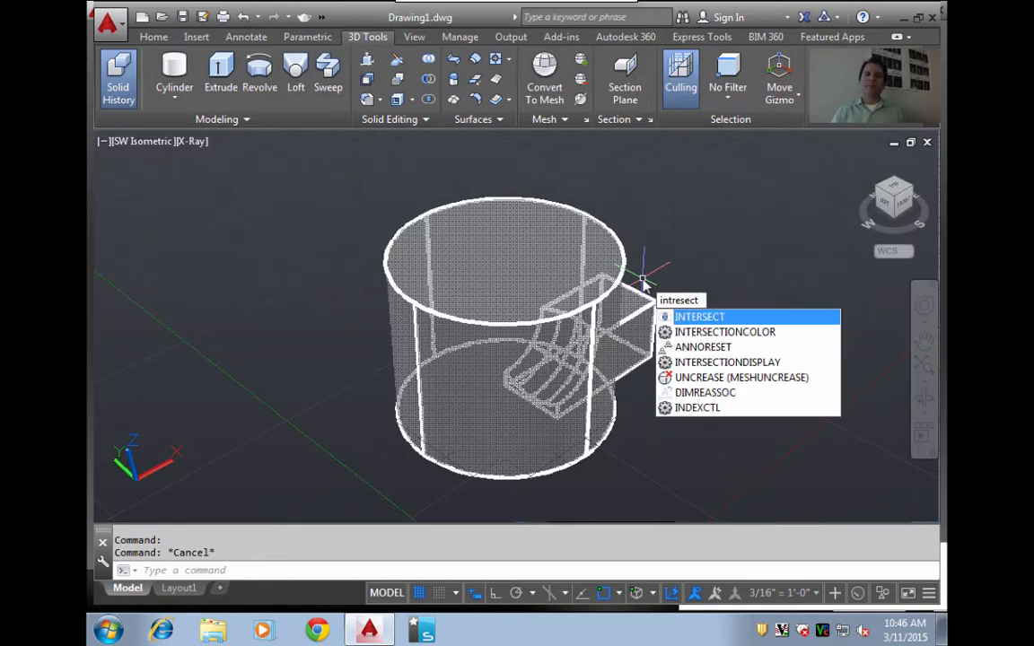
{"action": "key", "text": "Return"}
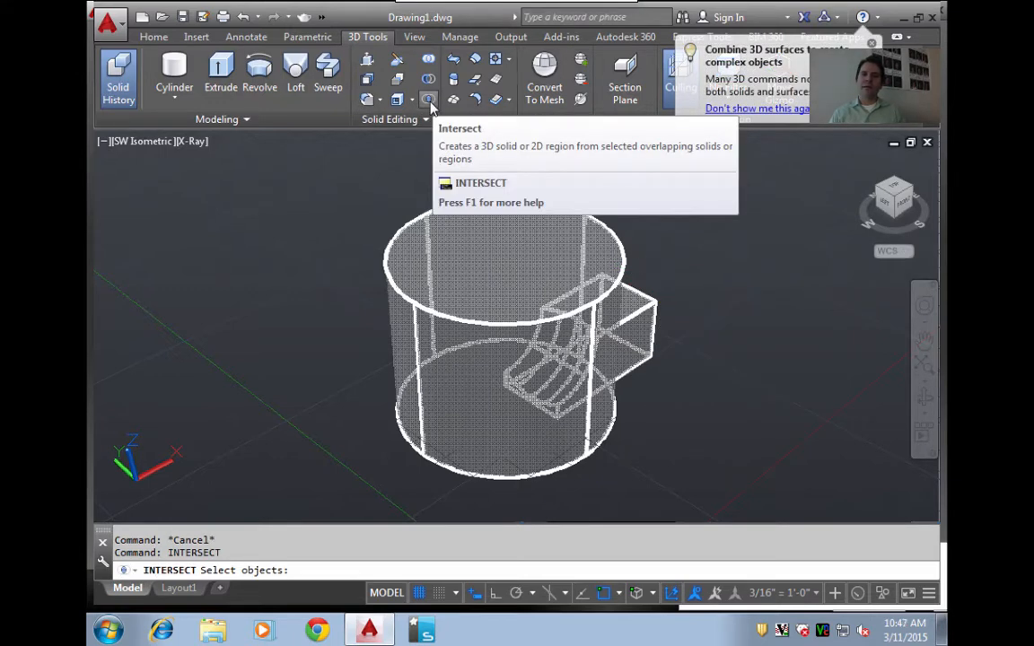
{"action": "left_click", "coordinate": [635, 334]}
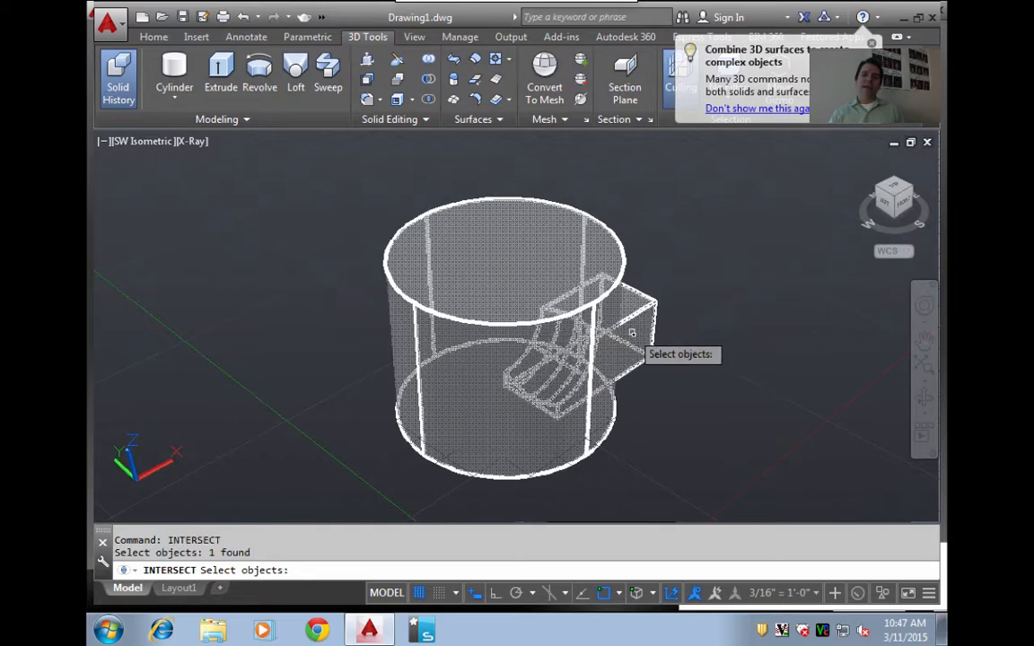
{"action": "left_click", "coordinate": [504, 283]}
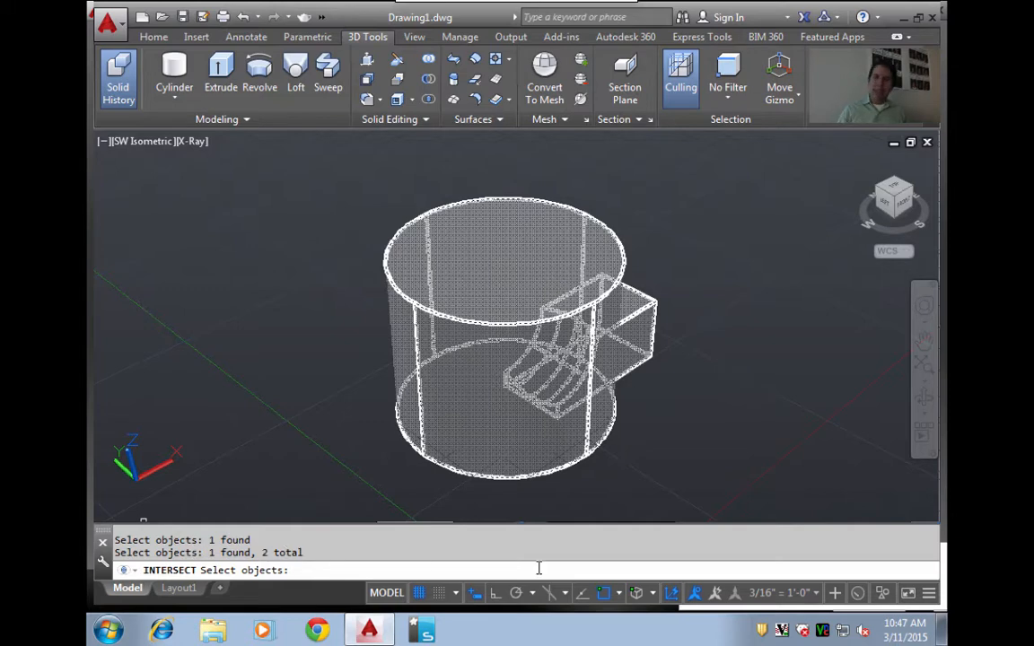
{"action": "key", "text": "Return"}
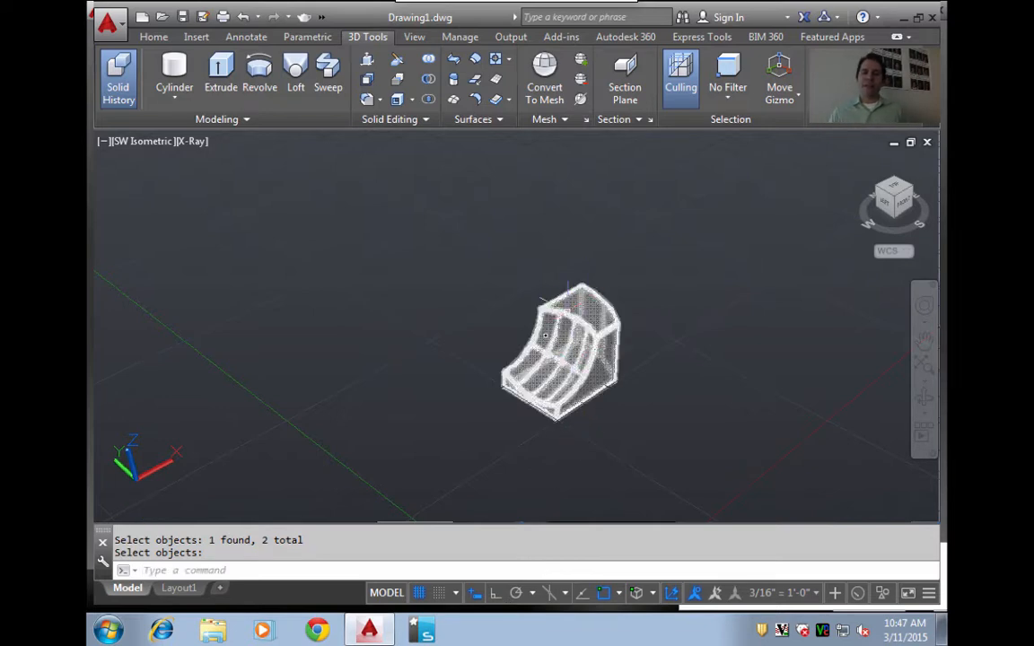
Try the Shaded with edges style on the intersected solid, set the visual style to Shaded, and examine the solid from the top and isometric corners.
{"action": "left_click", "coordinate": [894, 191]}
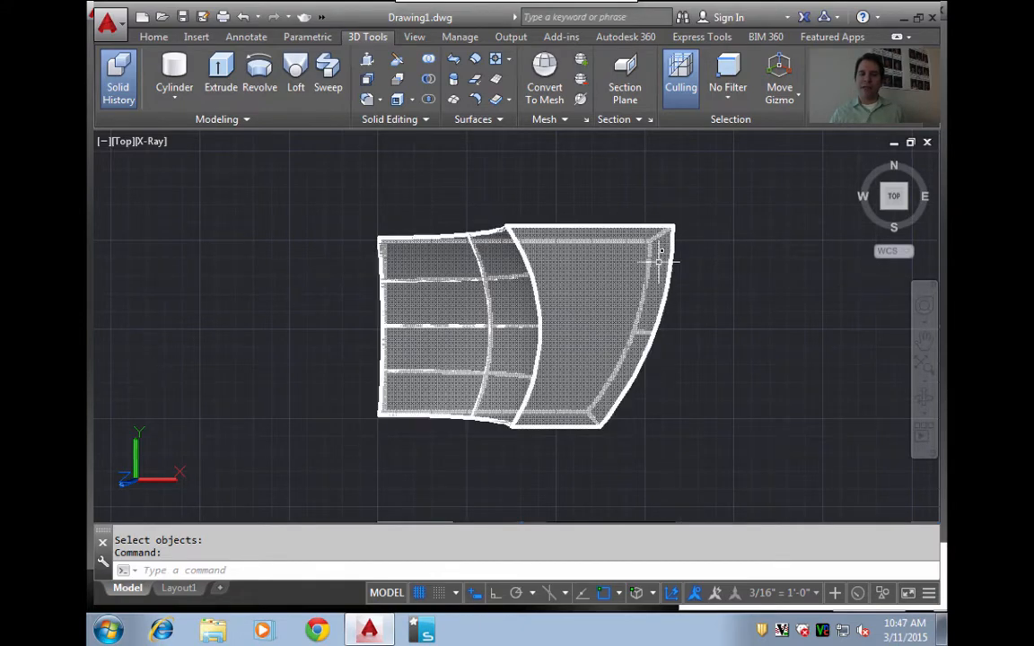
{"action": "left_click_drag", "start_coordinate": [889, 196], "coordinate": [886, 213]}
{"action": "left_click", "coordinate": [886, 213]}
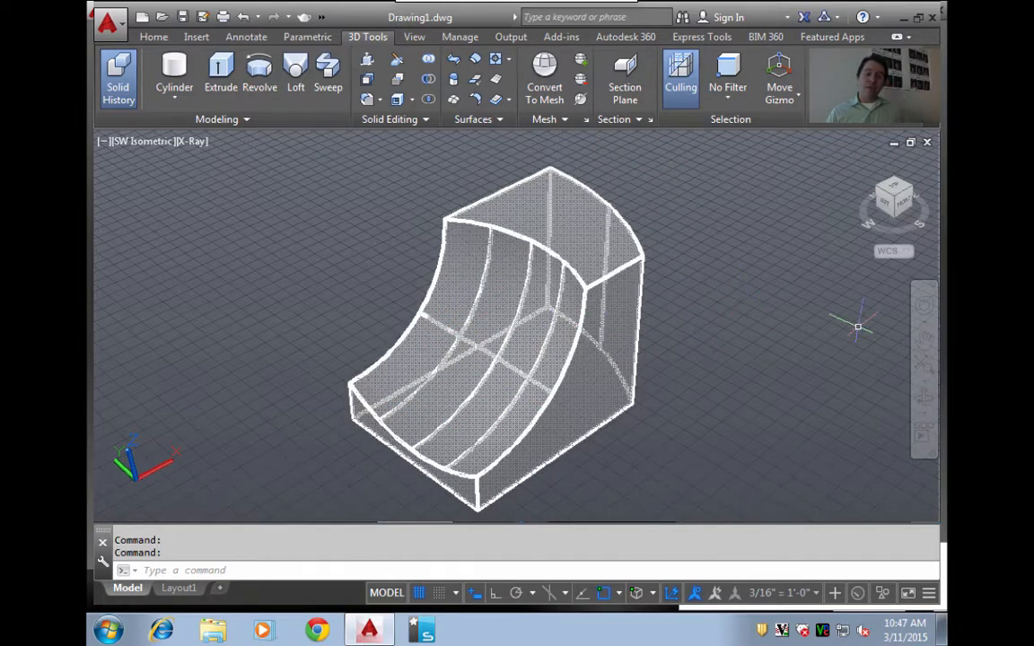
{"action": "left_click", "coordinate": [879, 203]}
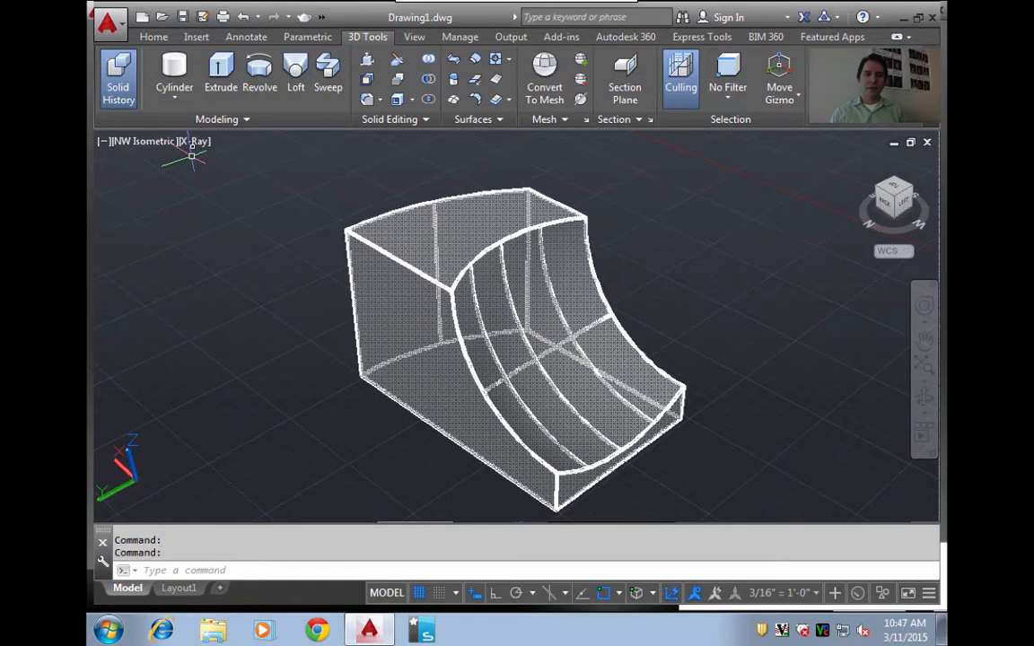
{"action": "left_click", "coordinate": [194, 141]}
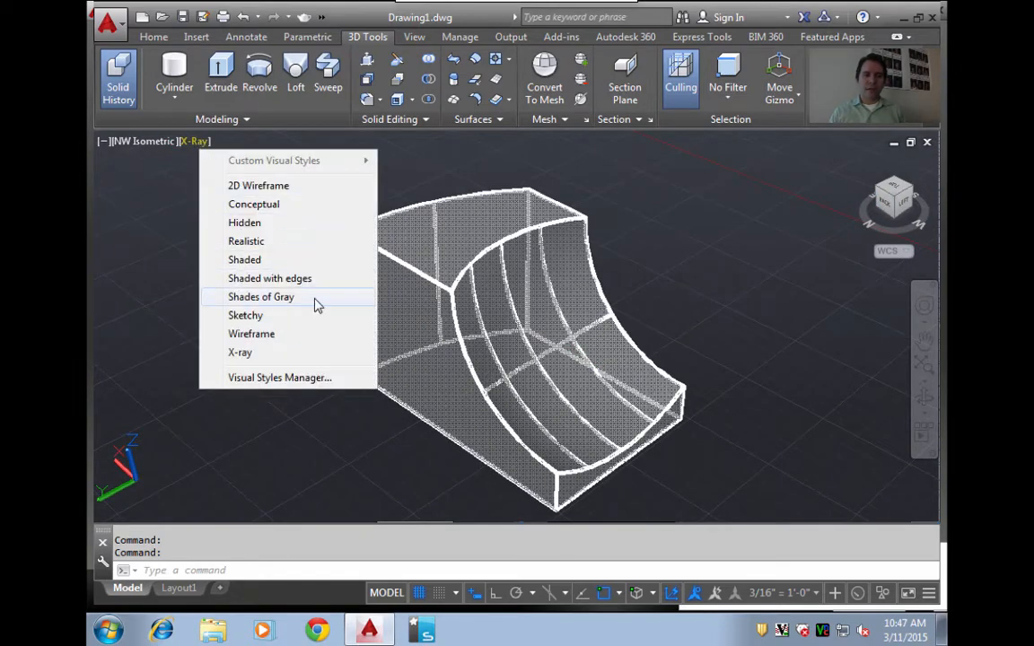
{"action": "left_click", "coordinate": [296, 278]}
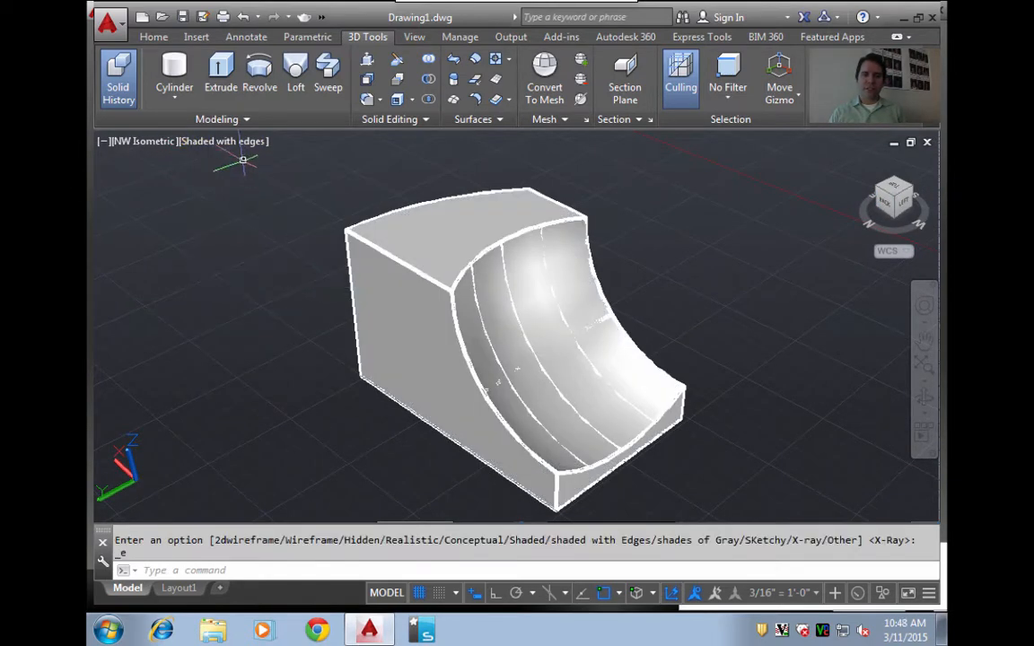
{"action": "left_click", "coordinate": [220, 141]}
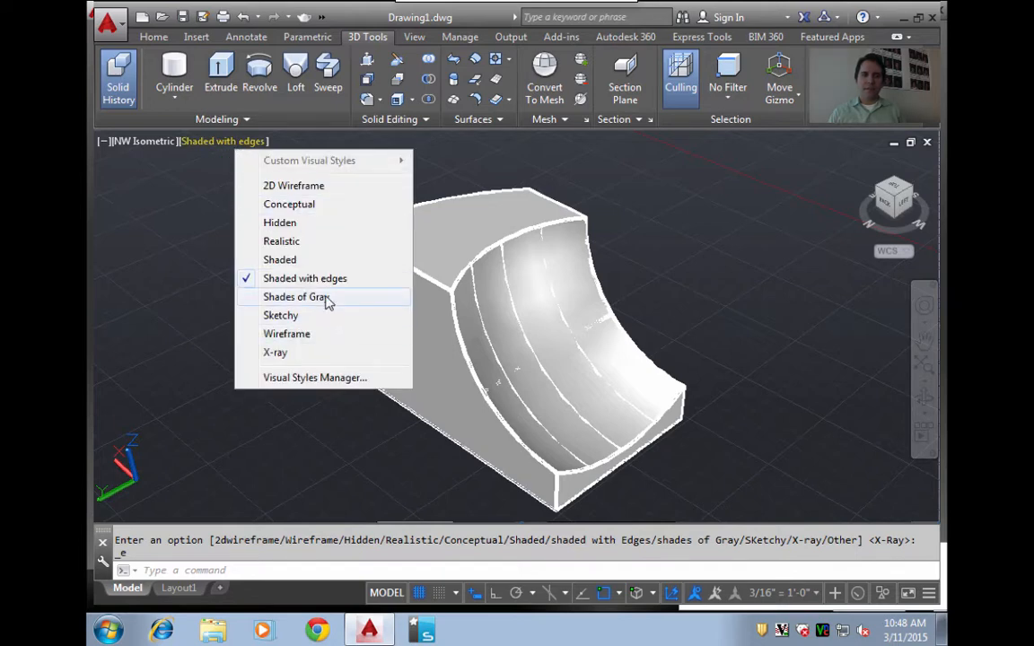
{"action": "left_click", "coordinate": [285, 259]}
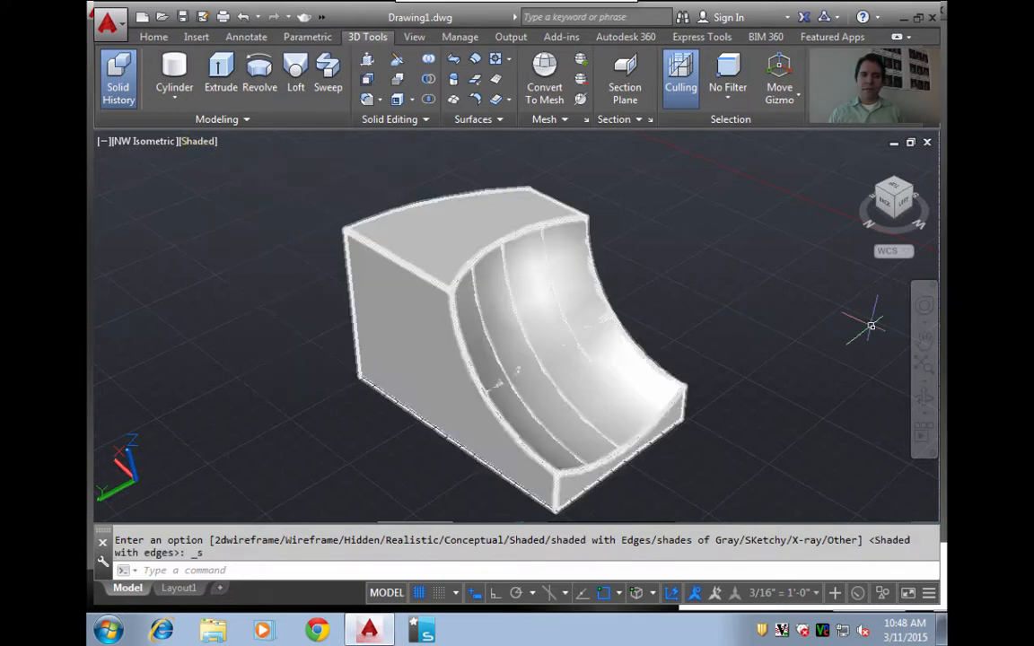
{"action": "left_click", "coordinate": [910, 186]}
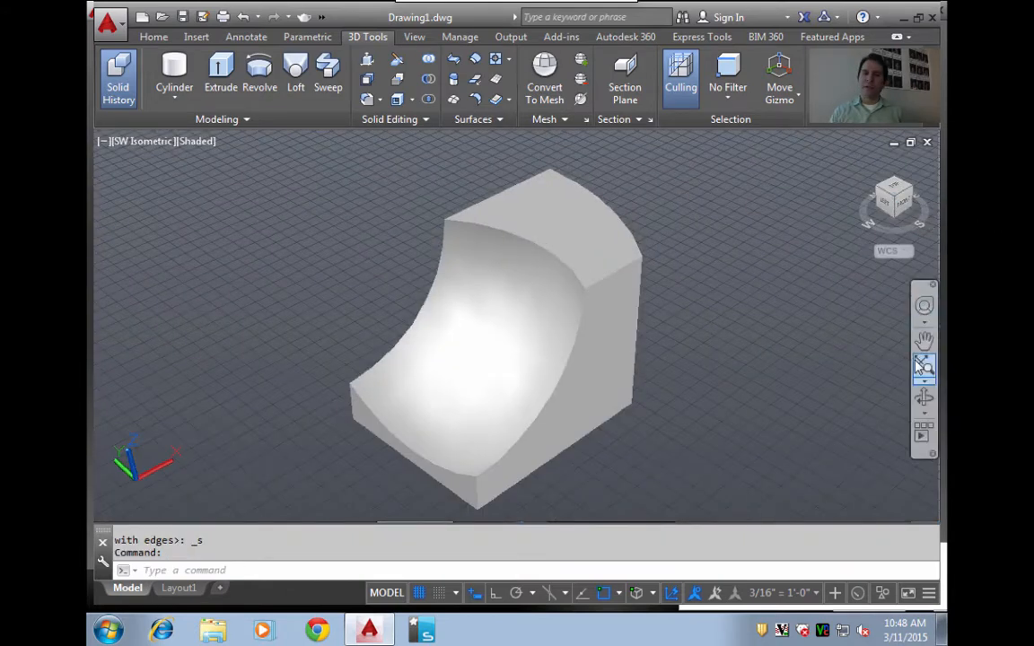
{"action": "left_click", "coordinate": [911, 192]}
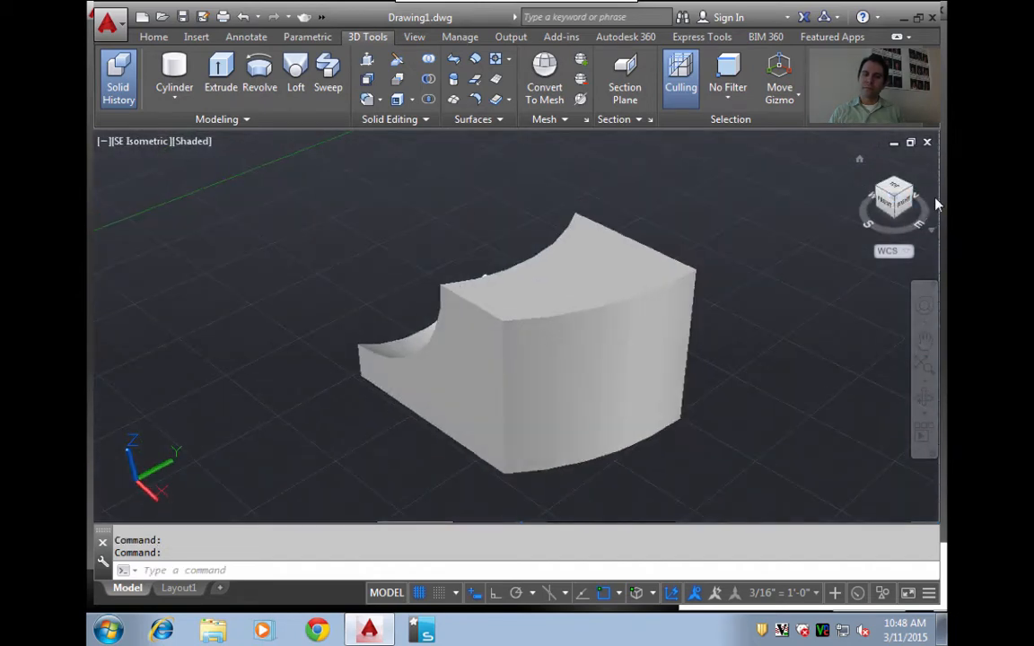
{"action": "left_click", "coordinate": [882, 197]}
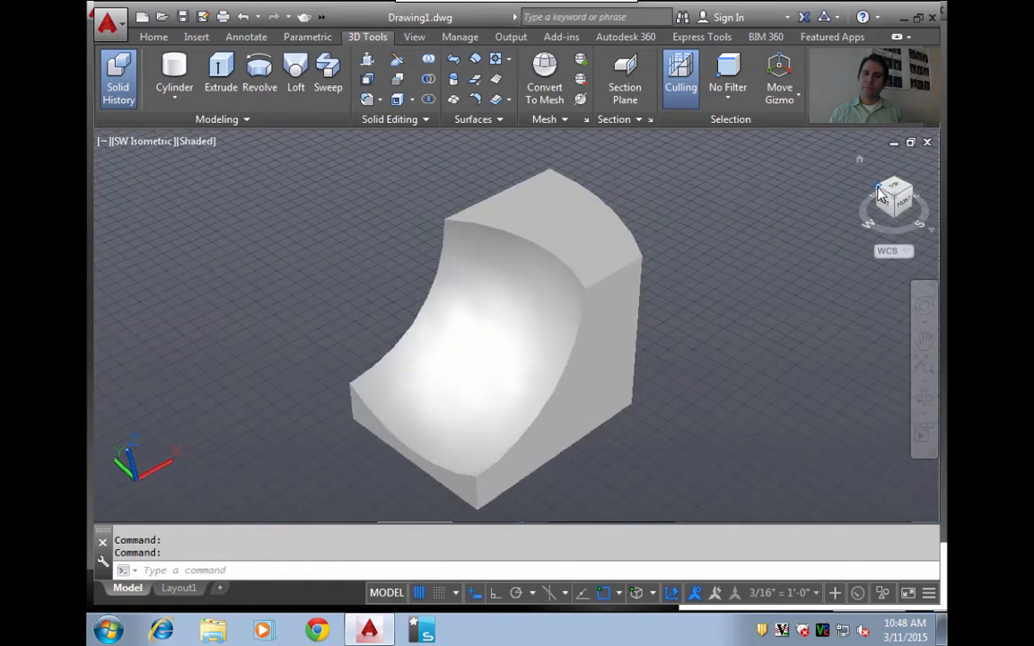